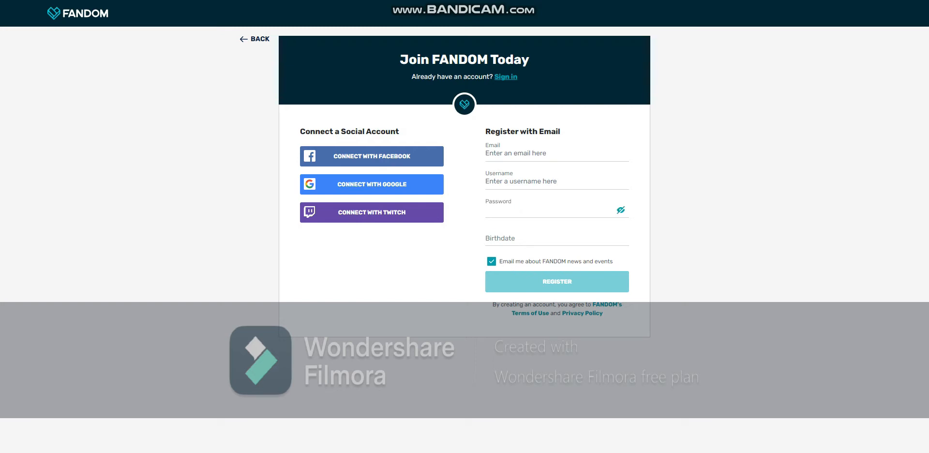
Fill in the account password on the registration form and go to the birthdate field
type("Enter a password (Make sure it's secure!)")
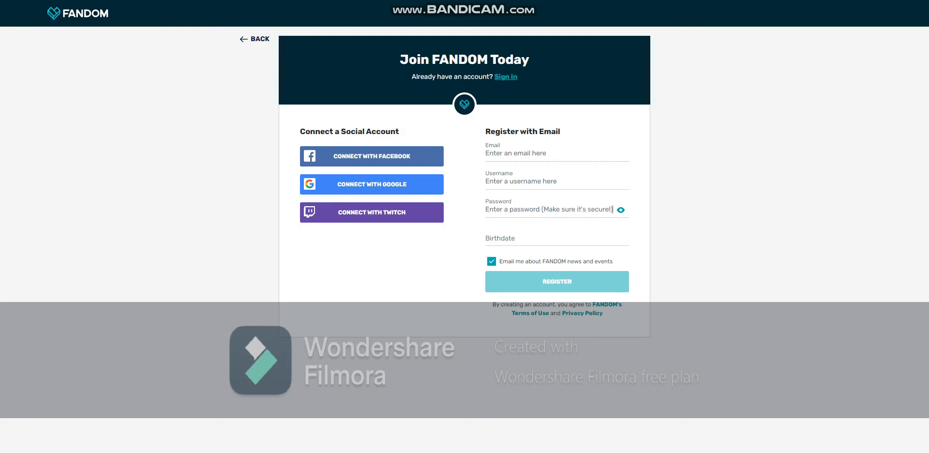
left_click(508, 239)
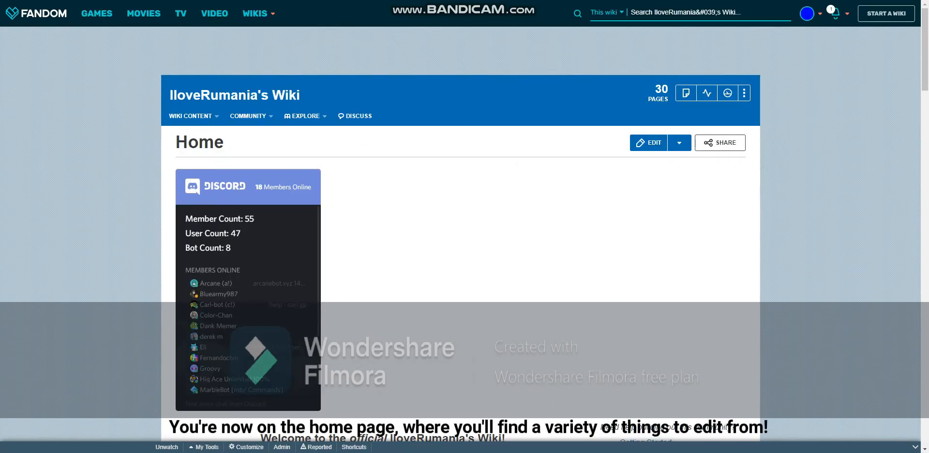
Look over the wiki's home page through the Important Articles gallery and check the account notifications
scroll(460, 232, "down", 3)
scroll(461, 232, "down", 6)
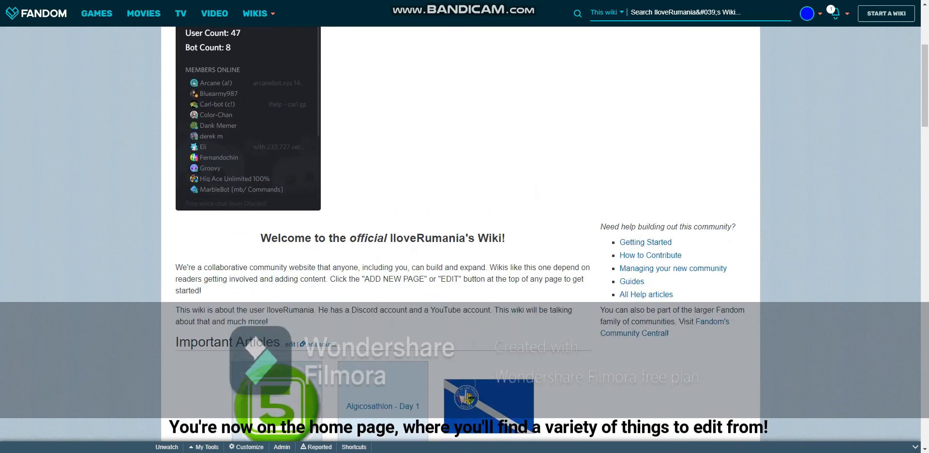
scroll(460, 232, "down", 3)
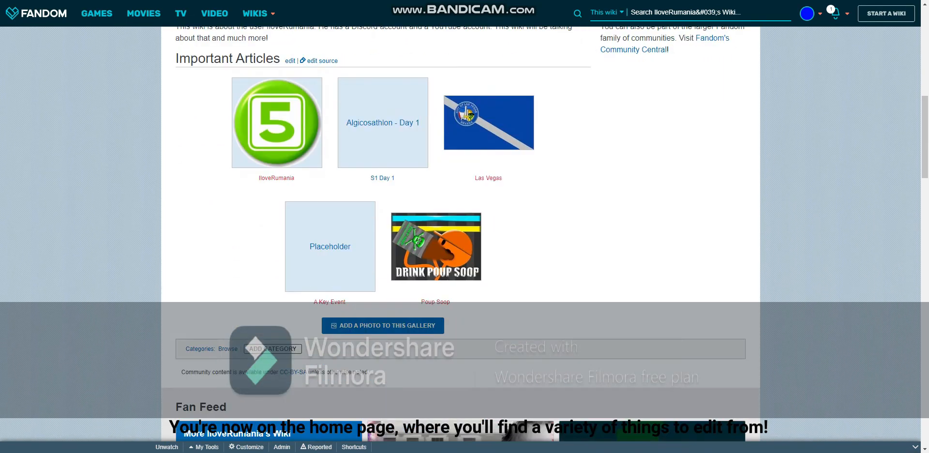
scroll(460, 232, "up", 2)
scroll(460, 232, "up", 9)
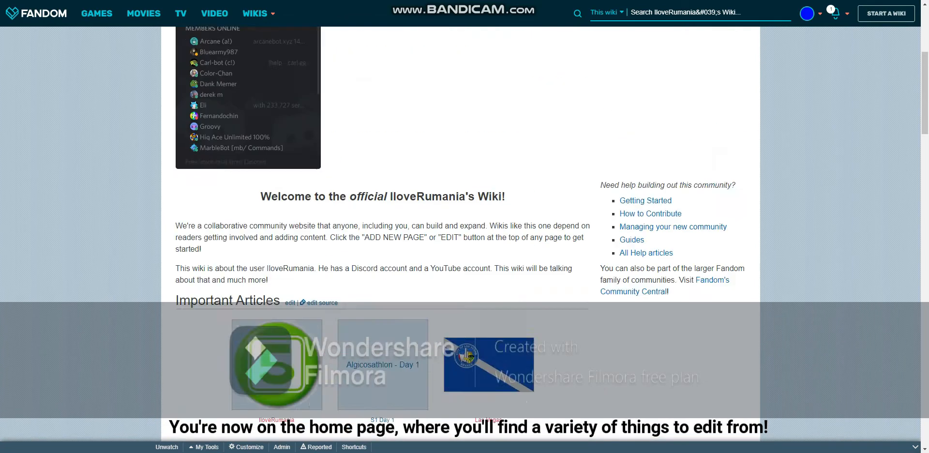
mouse_move(836, 13)
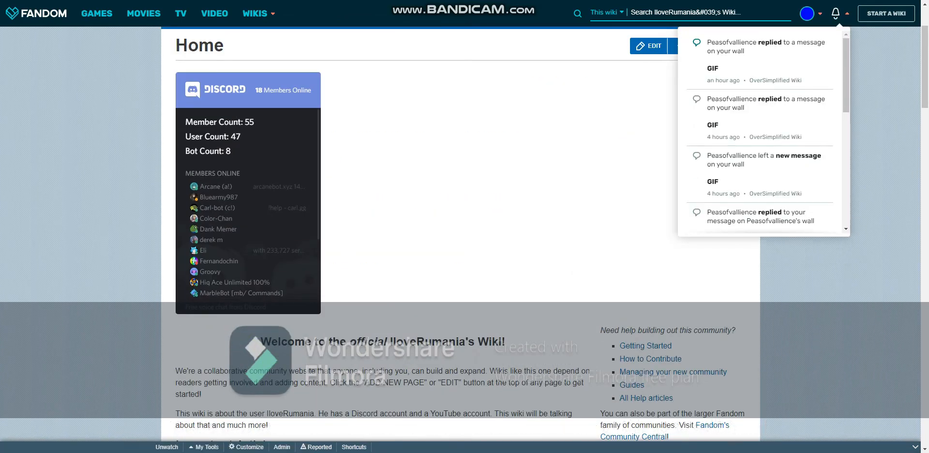
scroll(460, 232, "up", 2)
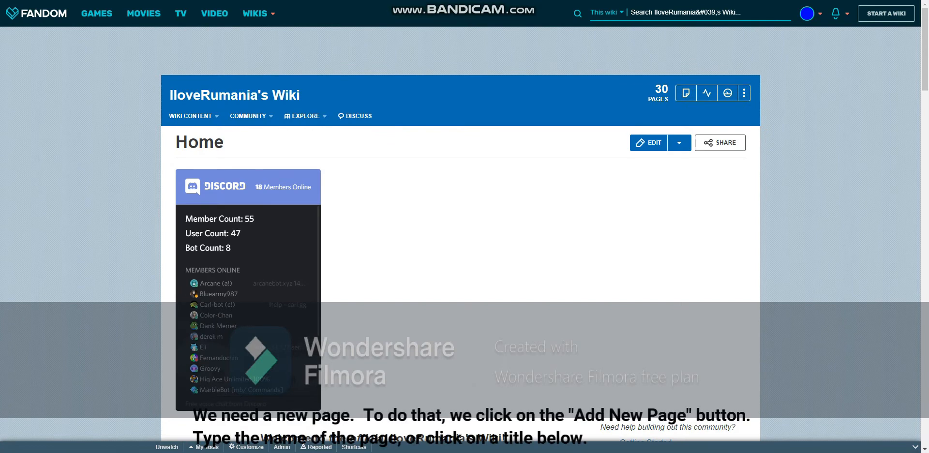
Create a new article from the suggested title "Algicosathlon (series)" and place the cursor in its empty body
left_click(685, 93)
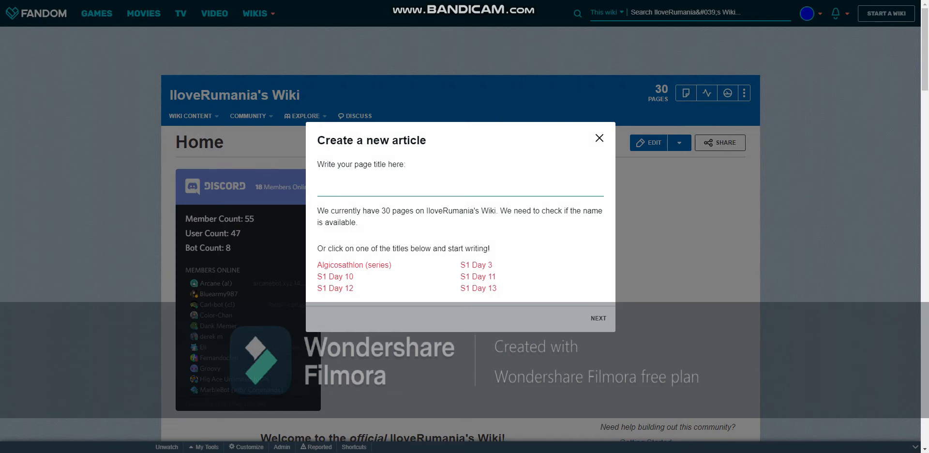
left_click(354, 265)
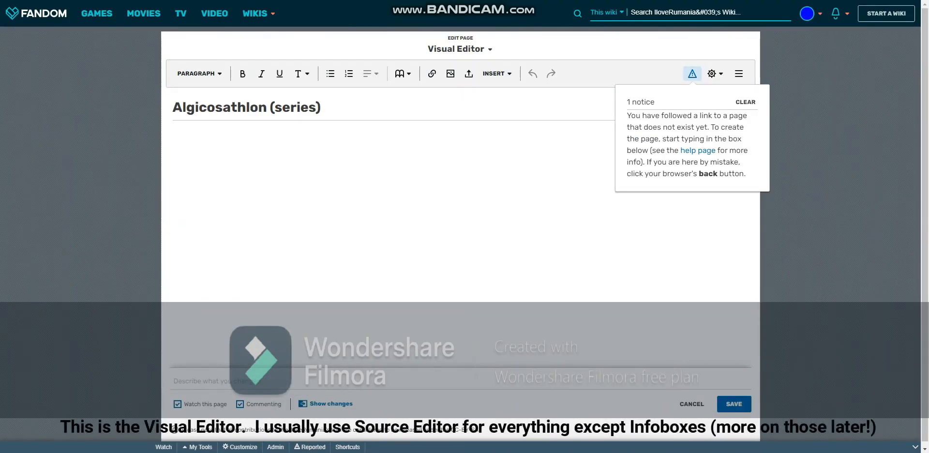
left_click(174, 144)
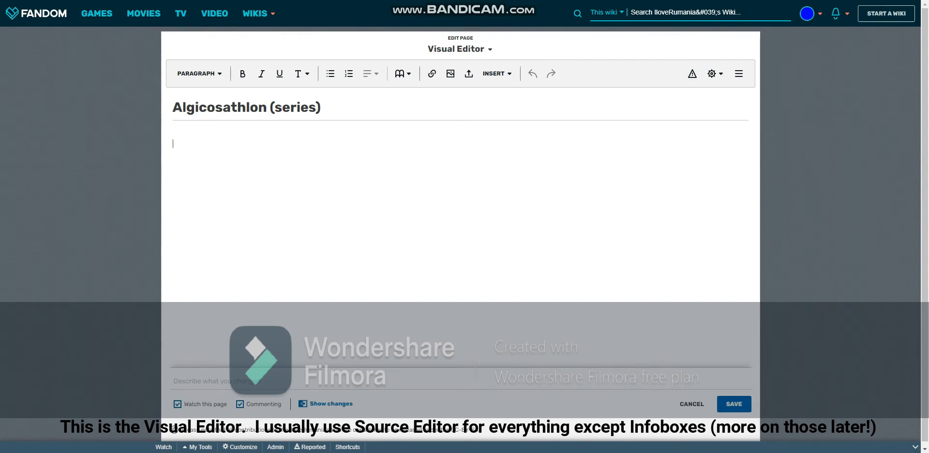
type("'''Algicosathlon'''")
key("ctrl+a")
key("BackSpace")
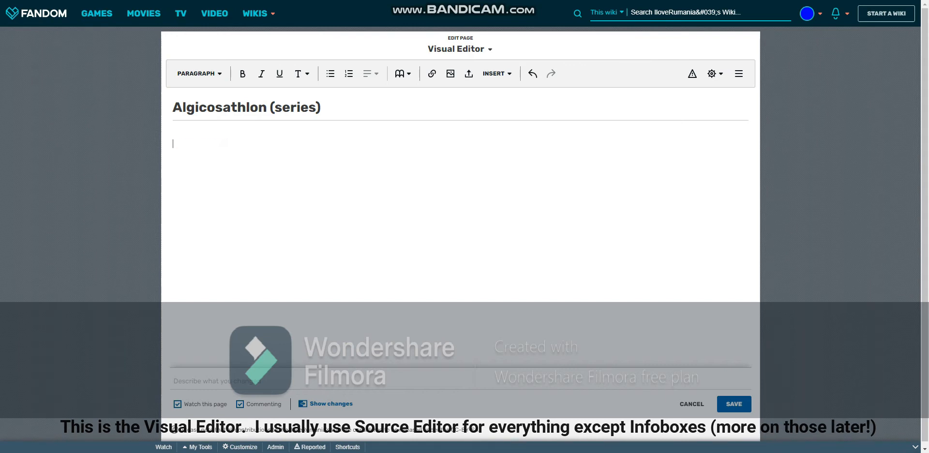
Switch the article from the Visual Editor to the Source Editor
left_click(460, 49)
left_click(458, 92)
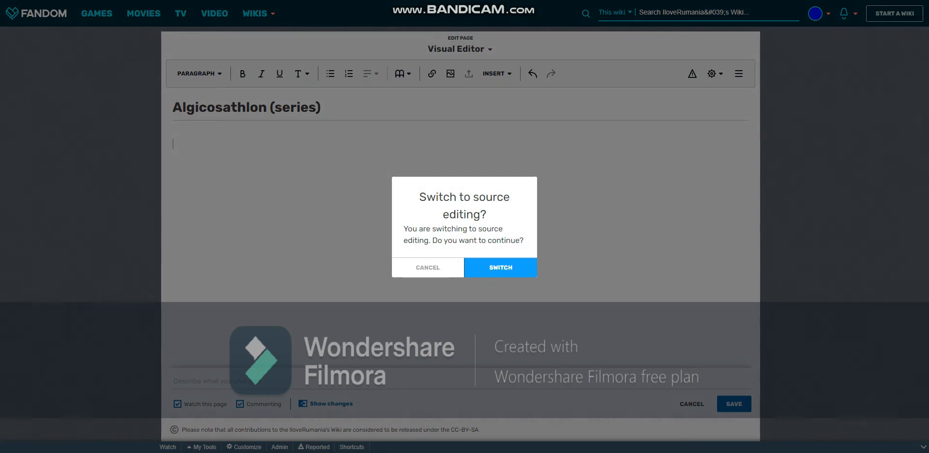
key("Return")
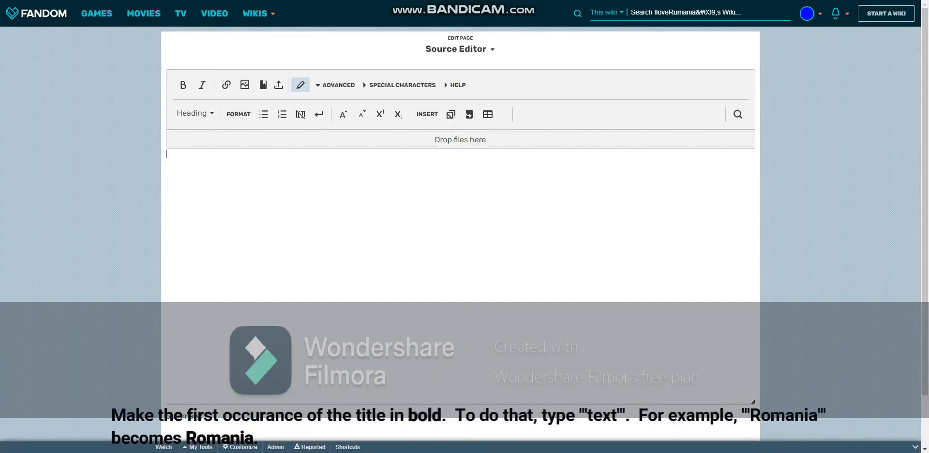
Begin the article with the title in bold wiki markup: "'''Algicosathlon''' is a series that"
type("'''Algiciosat")
key("BackSpace")
key("BackSpace")
key("BackSpace")
key("BackSpace")
key("BackSpace")
type("osarthlon'''")
key("BackSpace")
key("BackSpace")
key("BackSpace")
key("BackSpace")
key("BackSpace")
key("BackSpace")
key("BackSpace")
key("BackSpace")
key("BackSpace")
type("thlon''' is a series the")
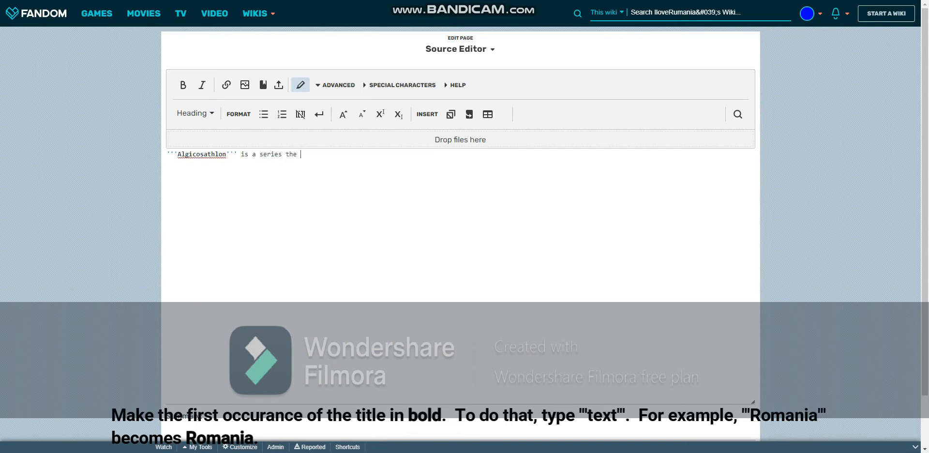
key("BackSpace")
key("BackSpace")
type("at")
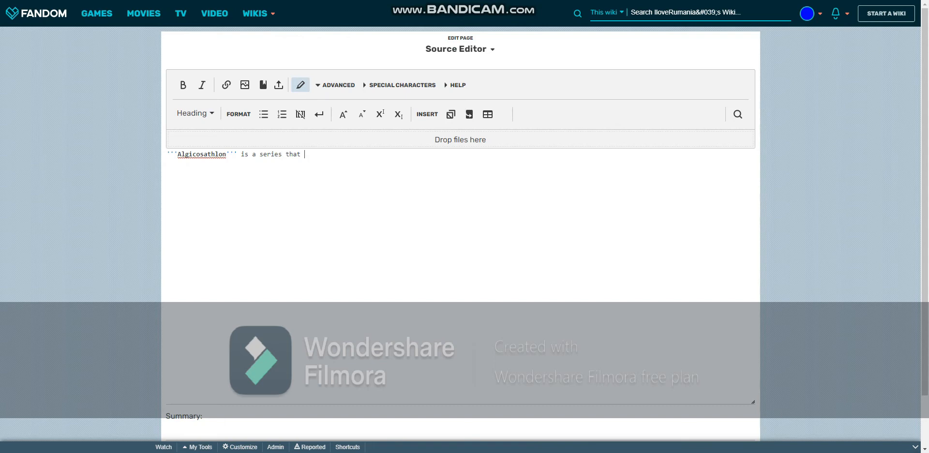
Finish the opening sentence with an internal link to the page, written as "[[IloveRumania]]."
type(" [[")
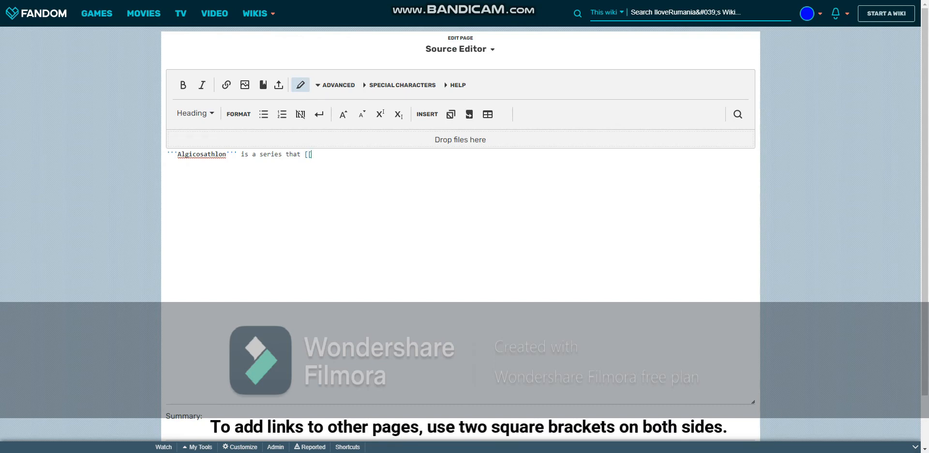
type("IloveRumani")
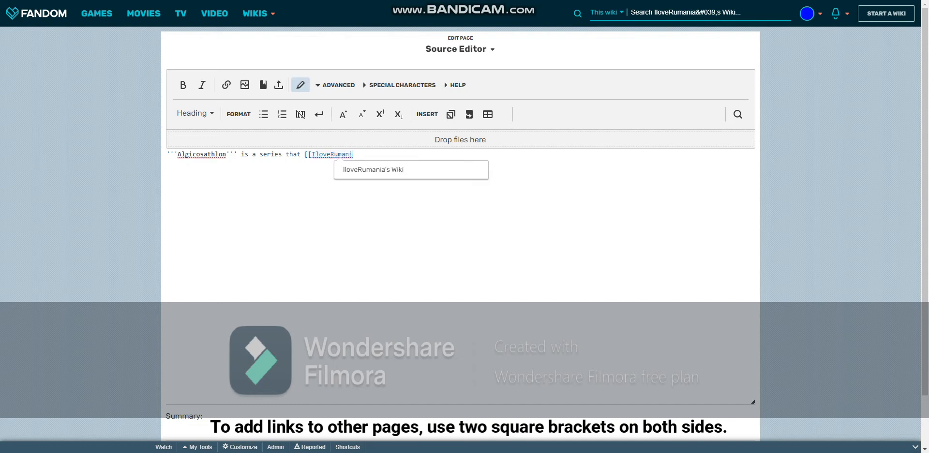
type("a]].")
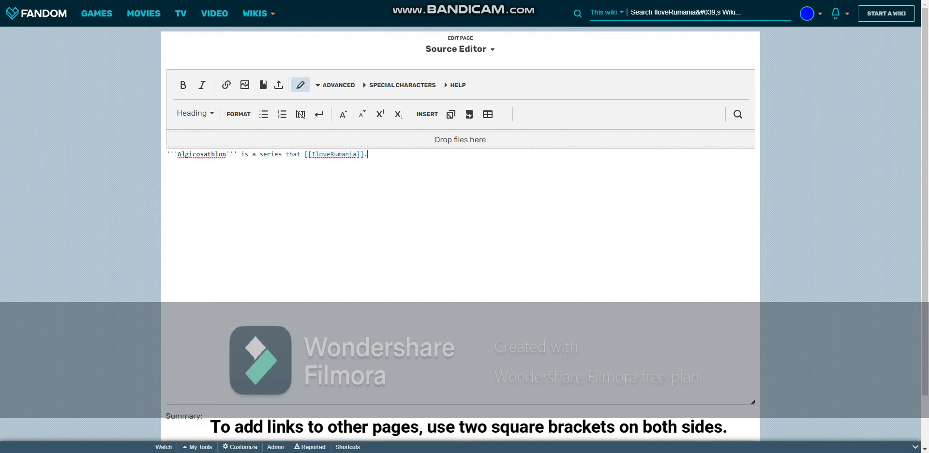
Add the sentence "It consists of two seasons, [[Algicosathlon]] and [[Algotriacontathlon]]." and preview the page
type("  It consists of")
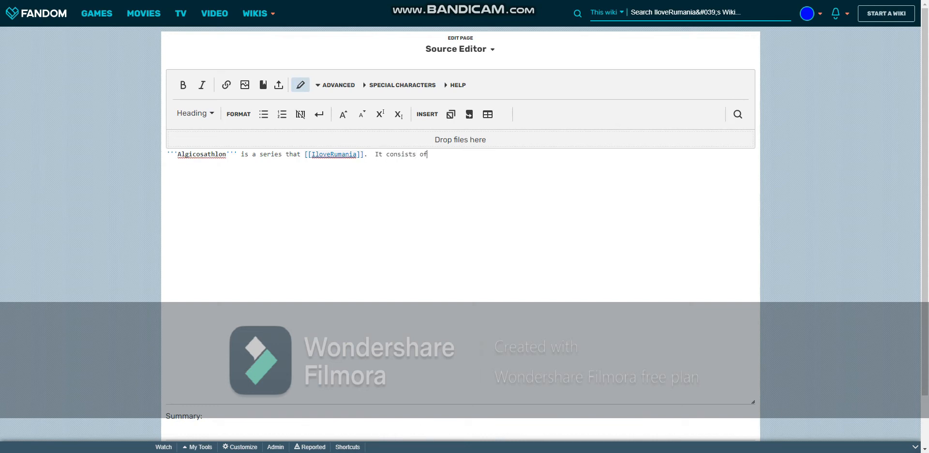
type(" two seasons, [[Algicosathl")
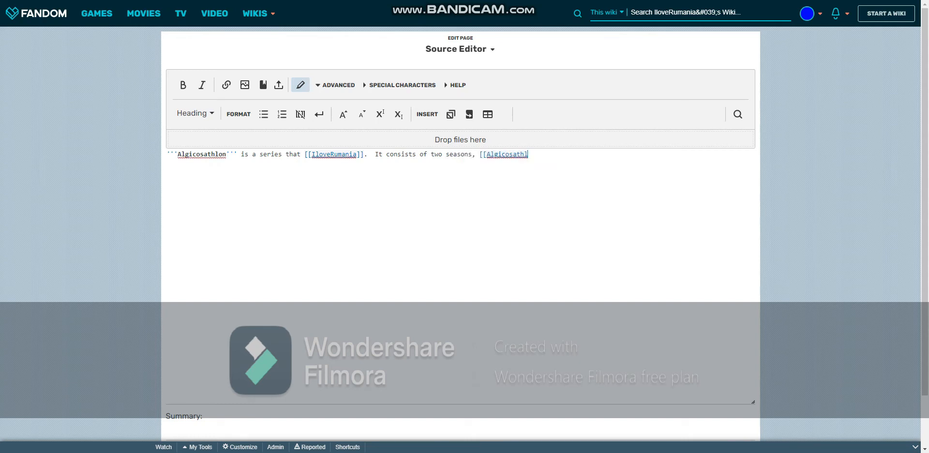
type("on]] and [[Ale")
type("ot")
key("Down")
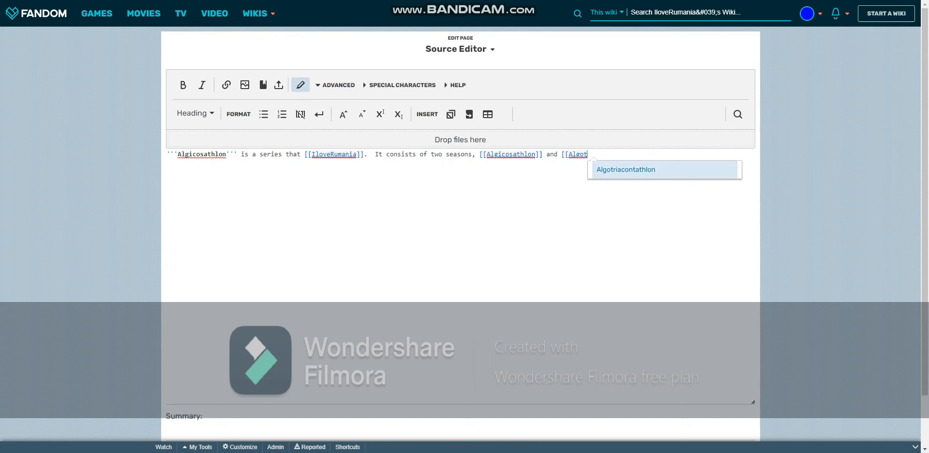
key("Return")
type(".")
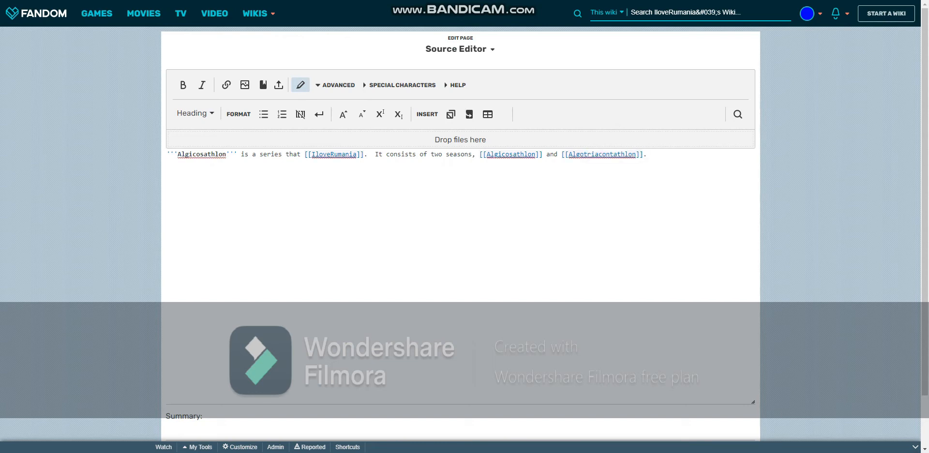
scroll(460, 217, "down", 1)
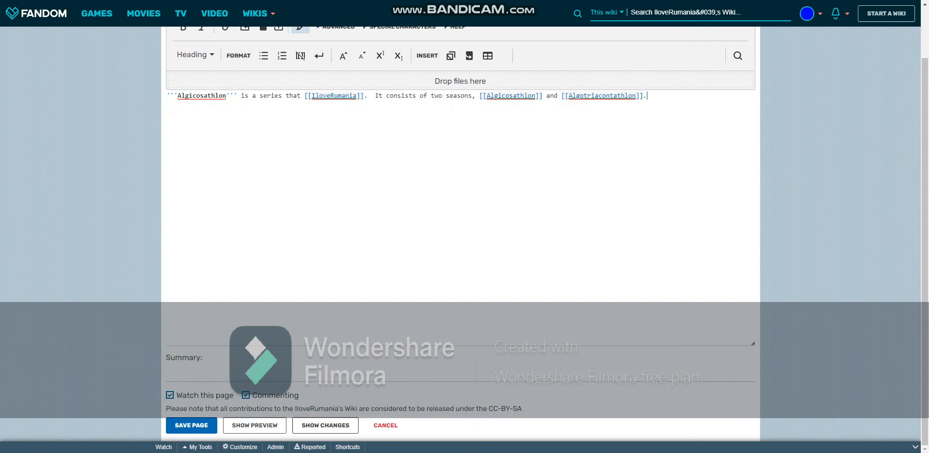
left_click(255, 426)
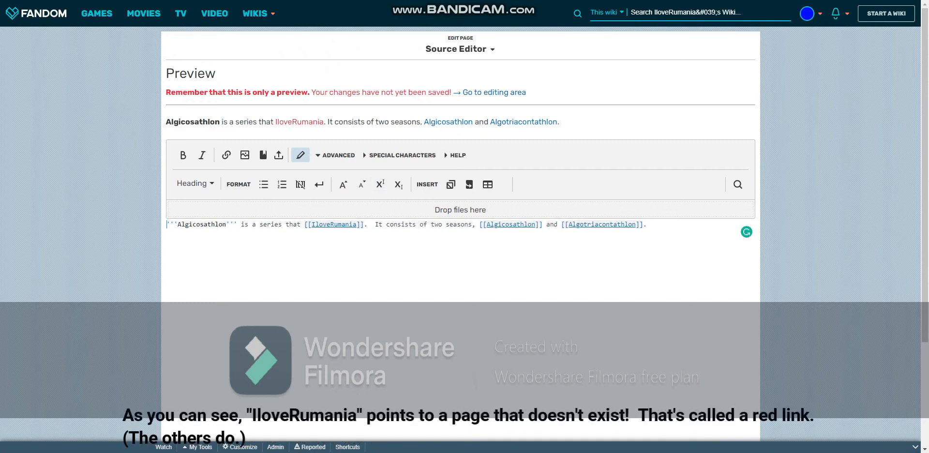
Insert the infobox template {{Episode}} on its own line above the opening paragraph and preview it
key("Return")
key("Up")
type("{{Infobox")
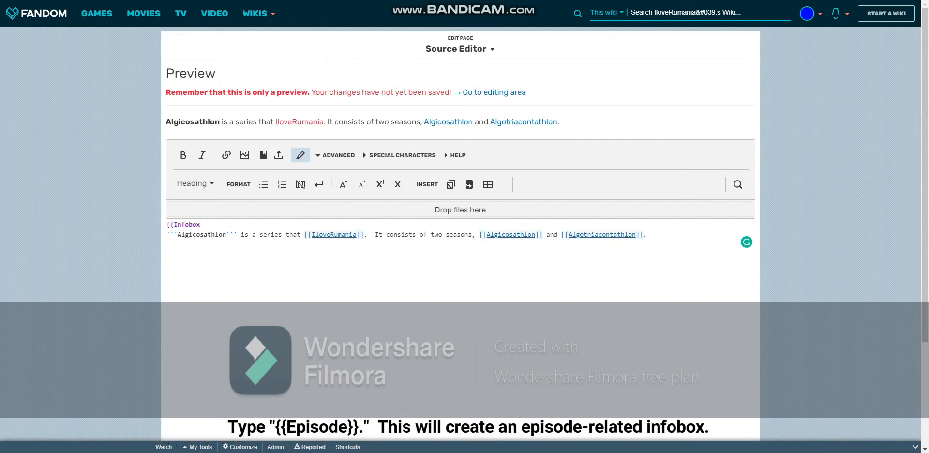
type(" person")
type("}}")
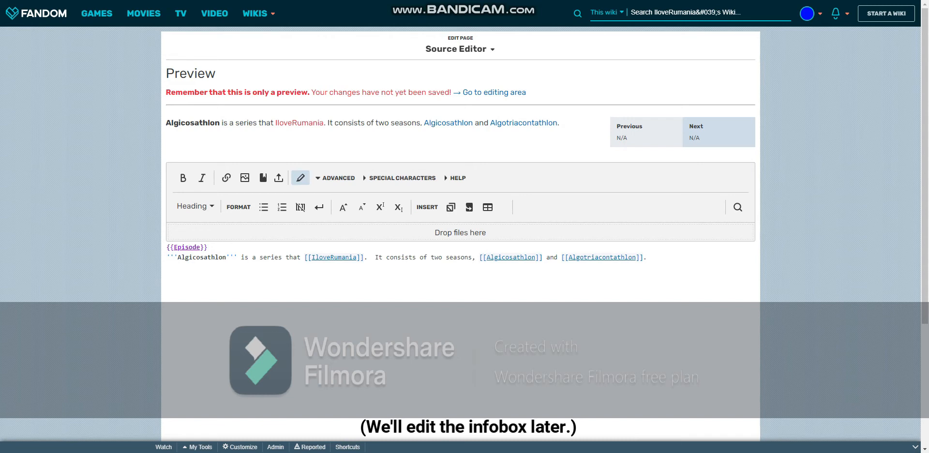
Add the section heading "== Seasons ==" on a new line below the opening paragraph
scroll(460, 232, "down", 3)
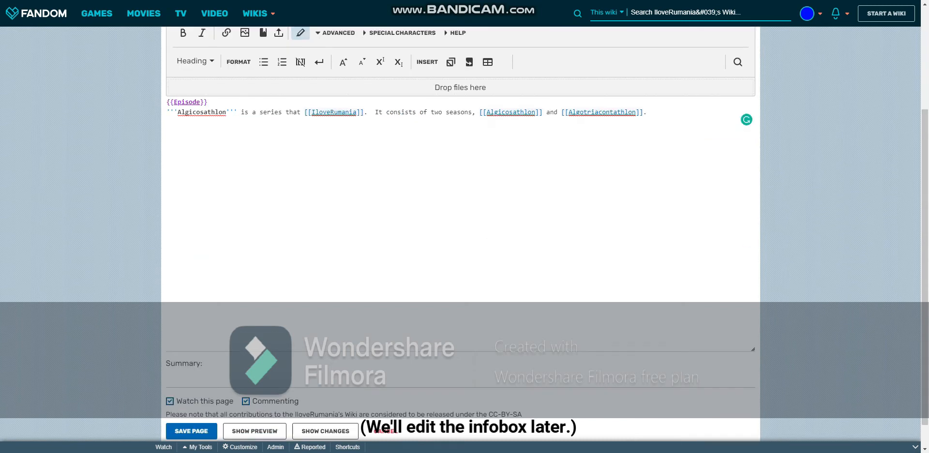
key("Return")
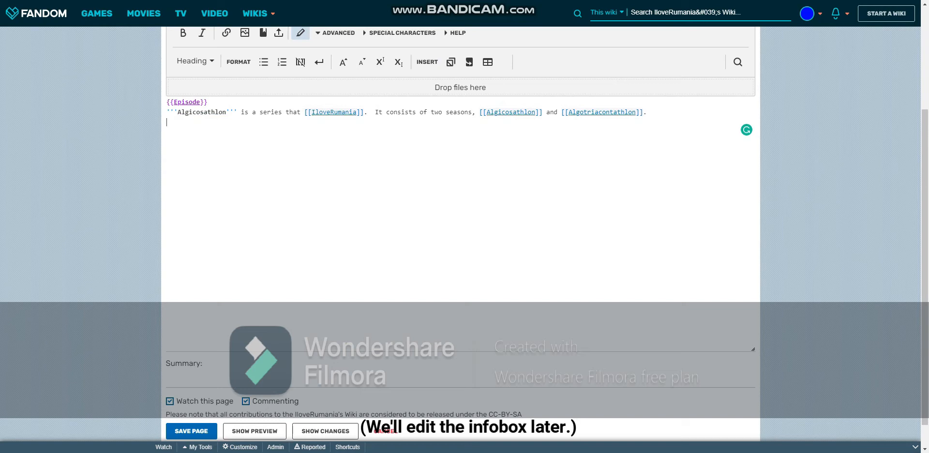
type("==")
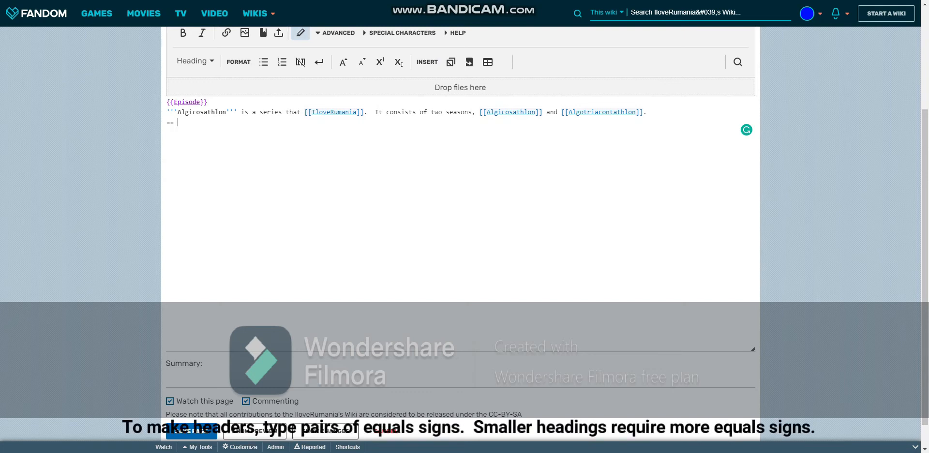
type(" Season")
key("BackSpace")
key("BackSpace")
key("BackSpace")
key("BackSpace")
key("BackSpace")
key("BackSpace")
type("V")
type("Seasons ")
type("==")
key("Return")
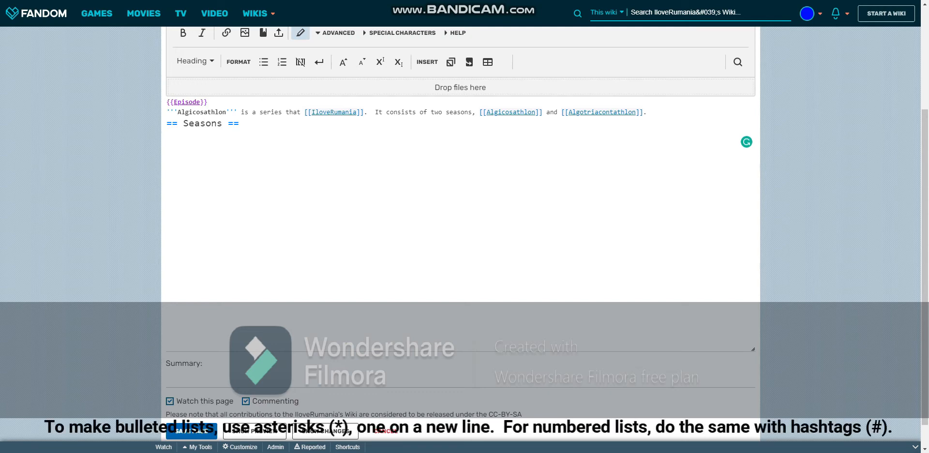
type("*")
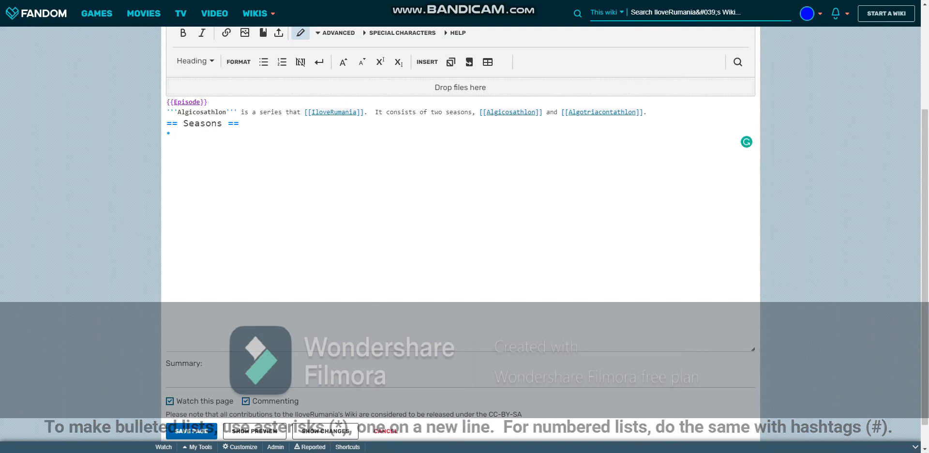
type("[[")
key("BackSpace")
key("BackSpace")
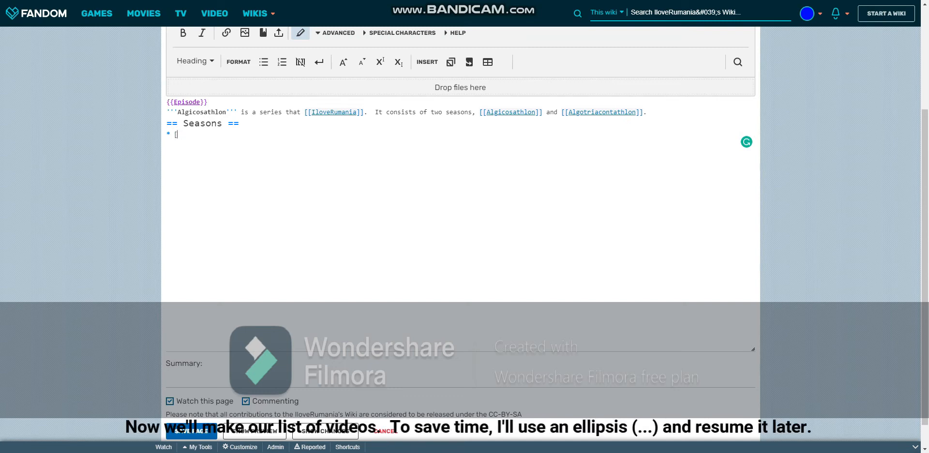
type("[[Algico")
key("BackSpace")
key("BackSpace")
key("BackSpace")
key("BackSpace")
key("BackSpace")
key("BackSpace")
key("BackSpace")
key("BackSpace")
key("BackSpace")
key("BackSpace")
Add the subheading "=== Algicosathlon ===" beneath the Seasons heading and start a new line
type("=== Algicosa")
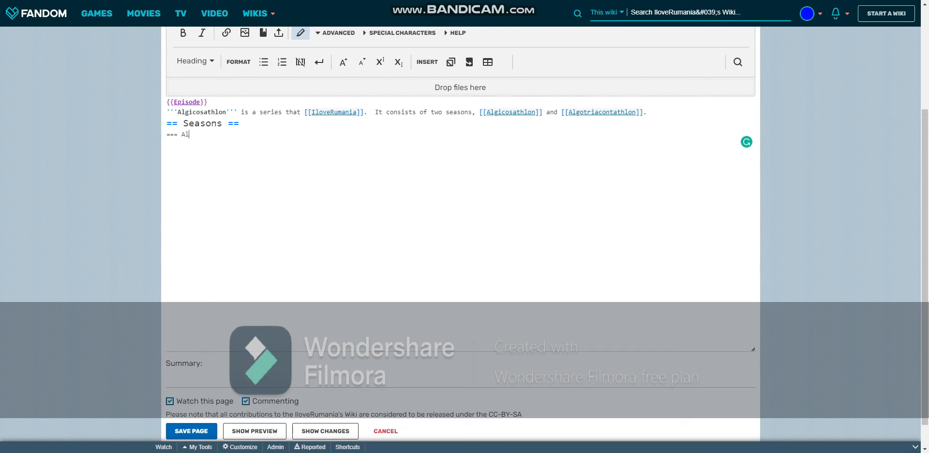
type("n ===")
key("Return")
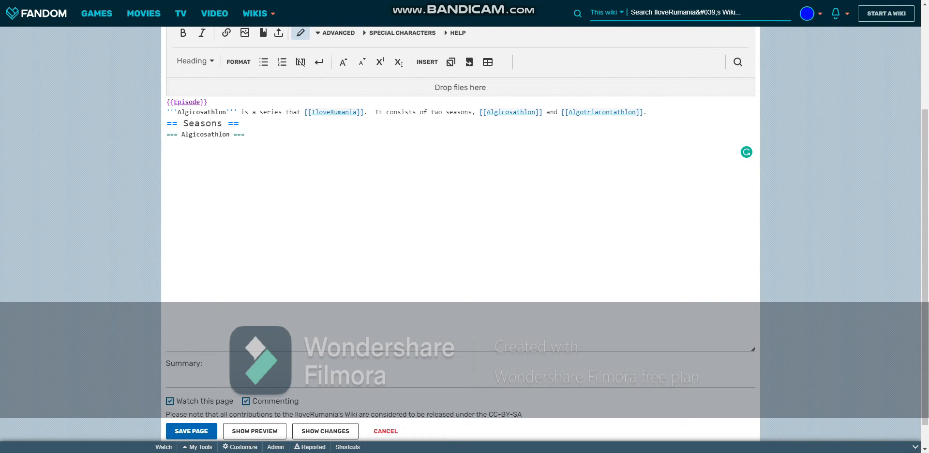
type("Algicosa")
key("BackSpace")
key("BackSpace")
key("BackSpace")
key("BackSpace")
key("BackSpace")
key("BackSpace")
key("BackSpace")
key("BackSpace")
Rename the Seasons section heading to "Videos"
double_click(195, 123)
type("Videos")
Add the bullet "* [[S1 Day 1]]" under the Algicosathlon subheading, followed by a line containing "..."
key("BackSpace")
type("* [[")
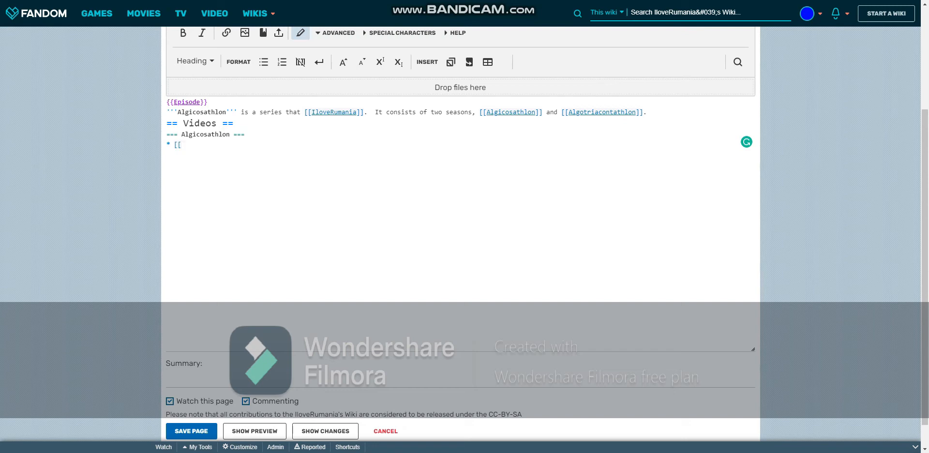
type("S2 Day 1]]")
key("Return")
type("*")
key("BackSpace")
key("BackSpace")
key("BackSpace")
key("BackSpace")
key("BackSpace")
key("BackSpace")
key("BackSpace")
key("BackSpace")
key("BackSpace")
key("BackSpace")
key("BackSpace")
type("1 Day 1]]")
key("Return")
type("....")
key("BackSpace")
key("Return")
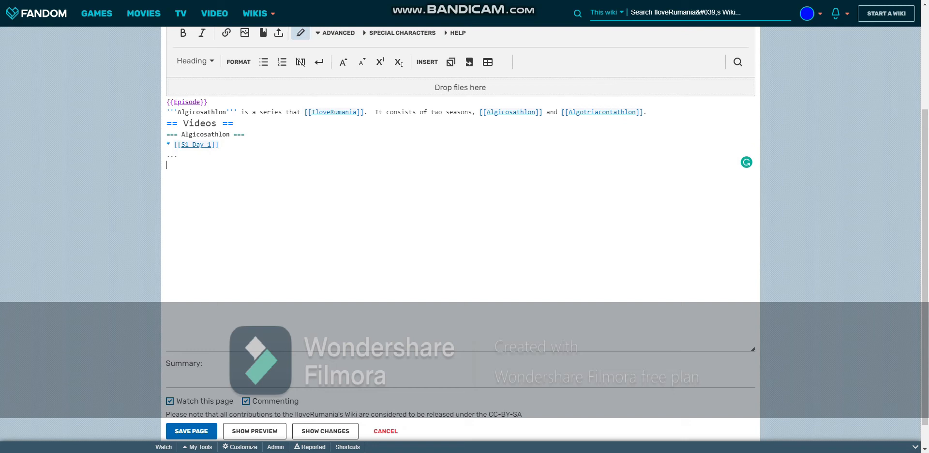
Add the subheading "=== Algotriacontathlon ===" with bulleted links from S2 Day 1 to S2 Day 6 and an italic S2 Day 7, and preview the page
type("=== Algotriacontathlon ===")
key("Return")
type("* [[S2 Day 1]] * [[S2 Day 2]] * [[S2 Day 3]] * [[S2 Day 4, Part 1]] * [[S2 Day 4, Part 2]] * [[S2 Day 5]] * [[S2 Day 6]] * ''[[S2 Day 7]]''")
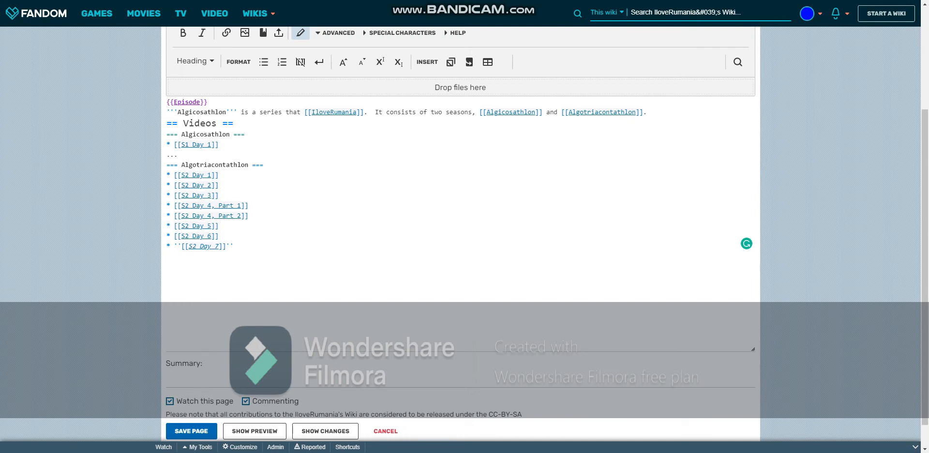
scroll(460, 232, "down", 1)
left_click(254, 402)
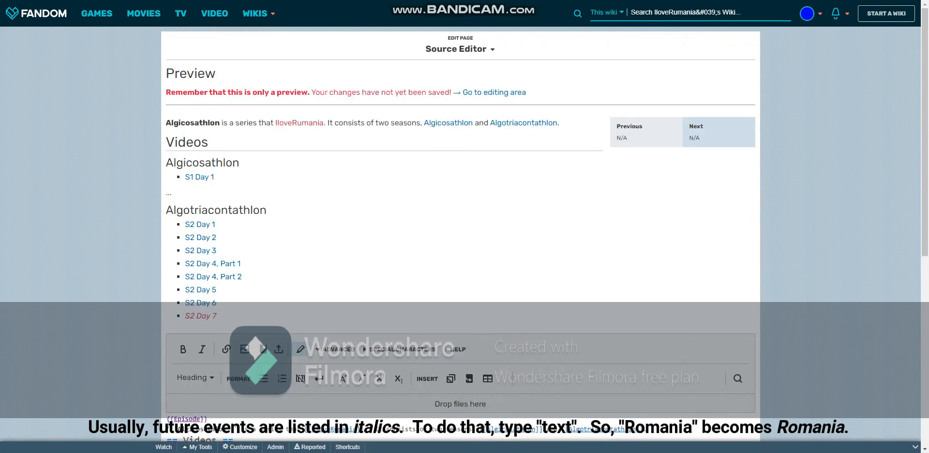
Give the S1 Day 1 link the display text "Day 1" using a bar, and preview the page
scroll(459, 233, "down", 1)
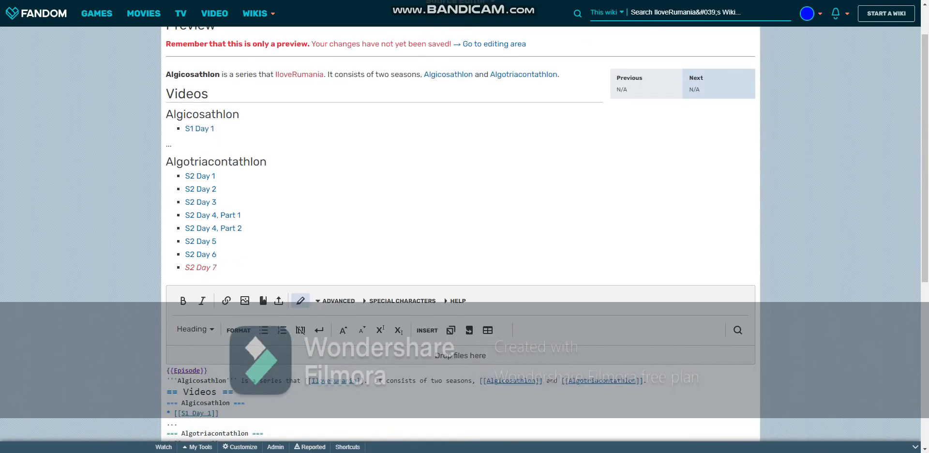
scroll(460, 232, "up", 1)
scroll(460, 233, "down", 3)
scroll(460, 232, "down", 1)
scroll(460, 232, "up", 3)
scroll(459, 232, "down", 3)
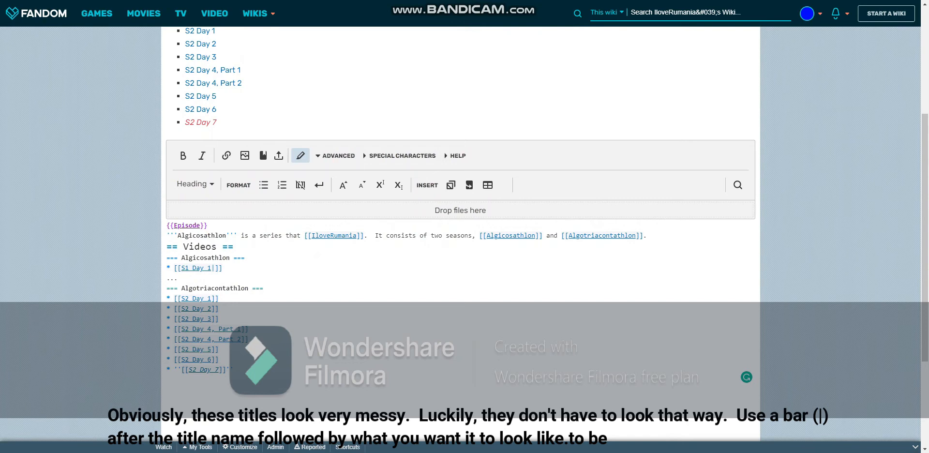
type("Day 1")
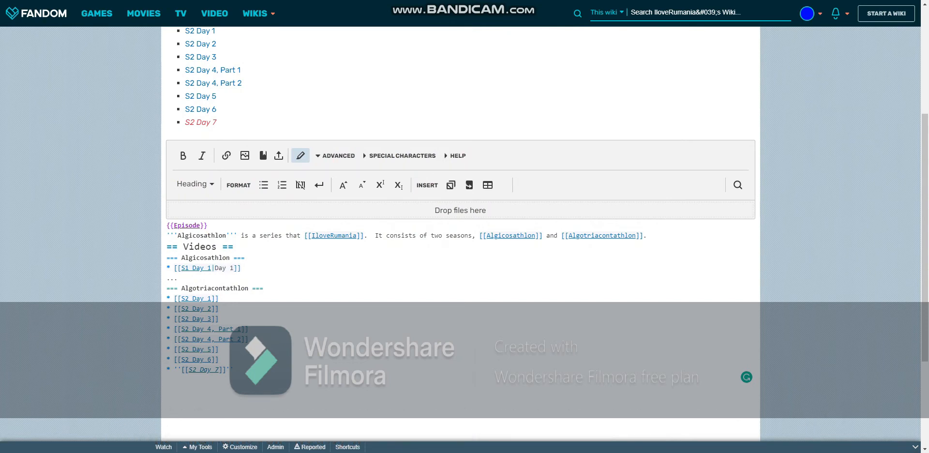
scroll(460, 232, "down", 3)
left_click(255, 408)
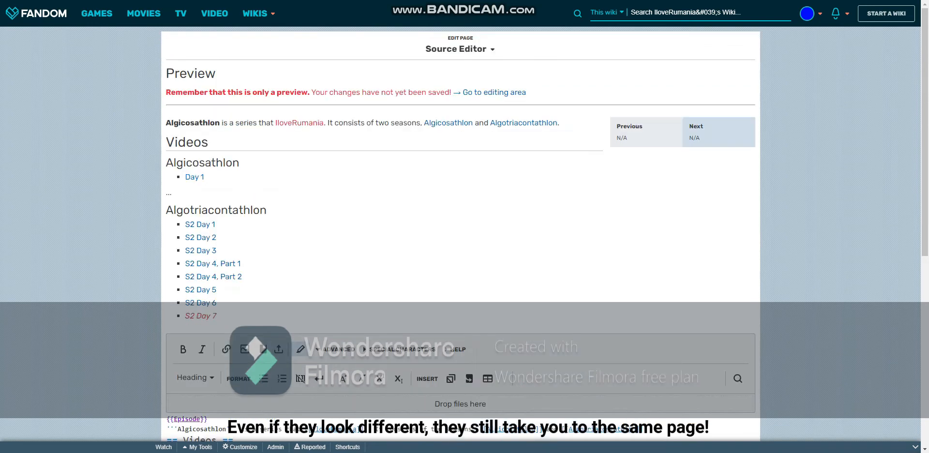
Give every Season 2 link a display text without the "S2" prefix, such as "Day 4, Part 1", and preview the page
scroll(460, 233, "down", 5)
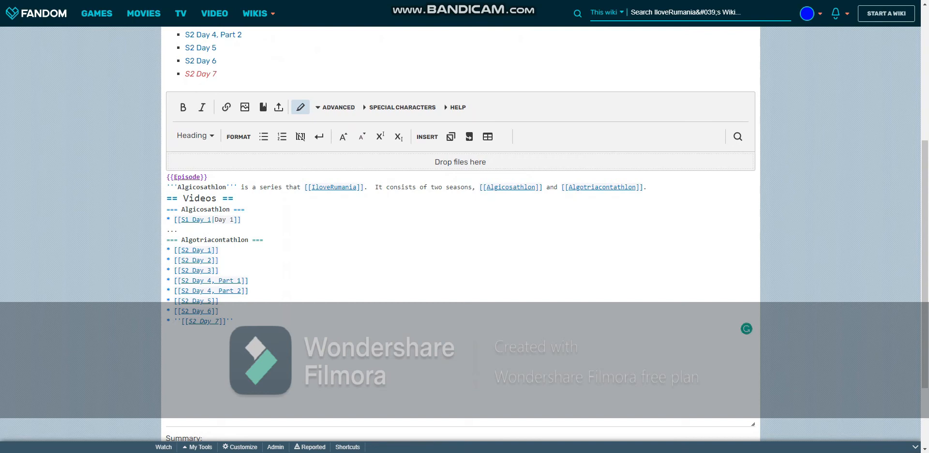
scroll(460, 232, "up", 5)
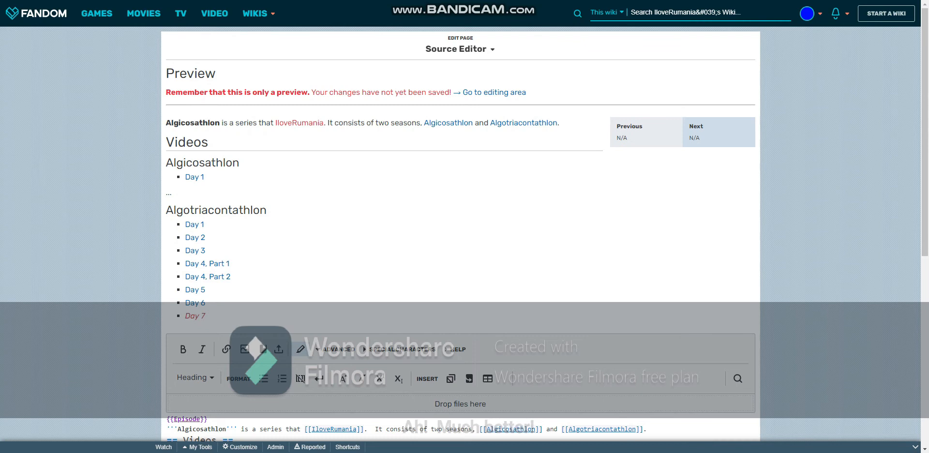
Begin the file embed "[[File:S1 Day 2" on a new line below the Episode template
scroll(460, 232, "down", 6)
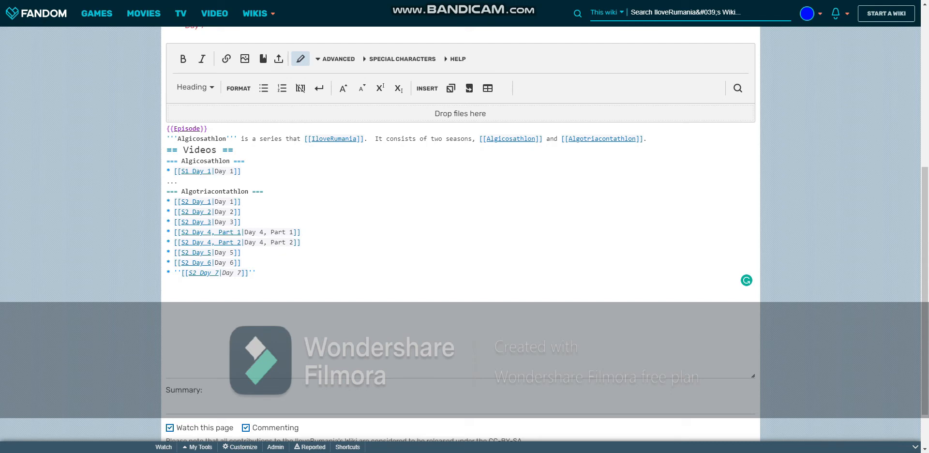
key("Return")
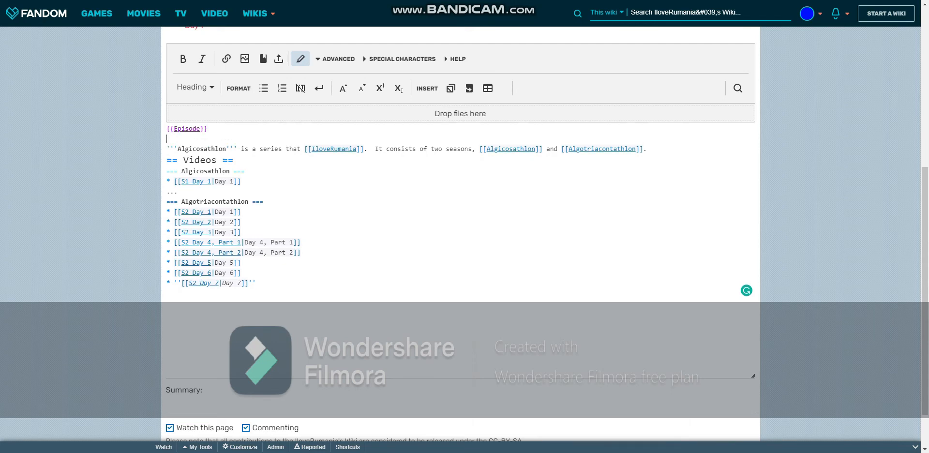
type("[[File:")
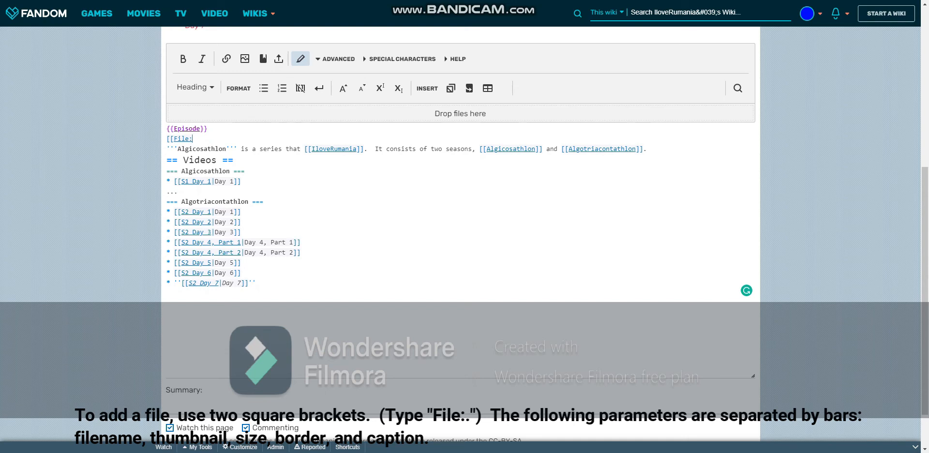
type("S1 Day ")
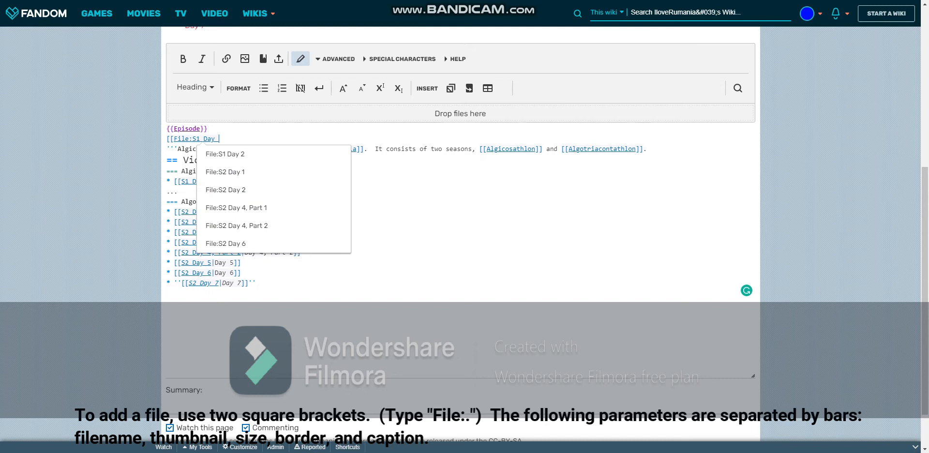
type("2")
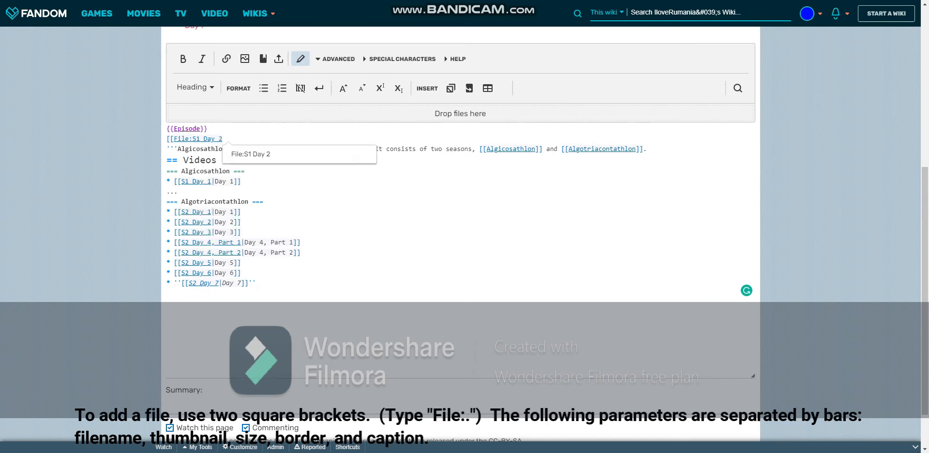
key("BackSpace")
key("BackSpace")
key("BackSpace")
key("BackSpace")
key("BackSpace")
key("BackSpace")
key("BackSpace")
type("Algic")
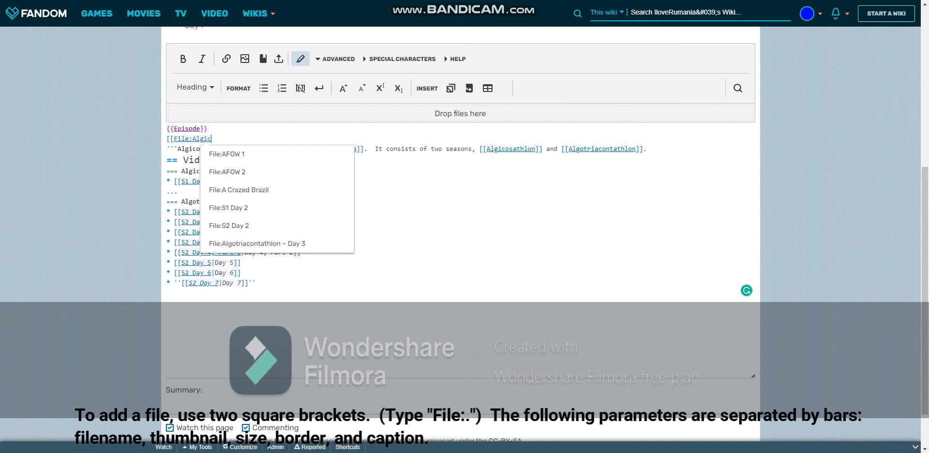
key("BackSpace")
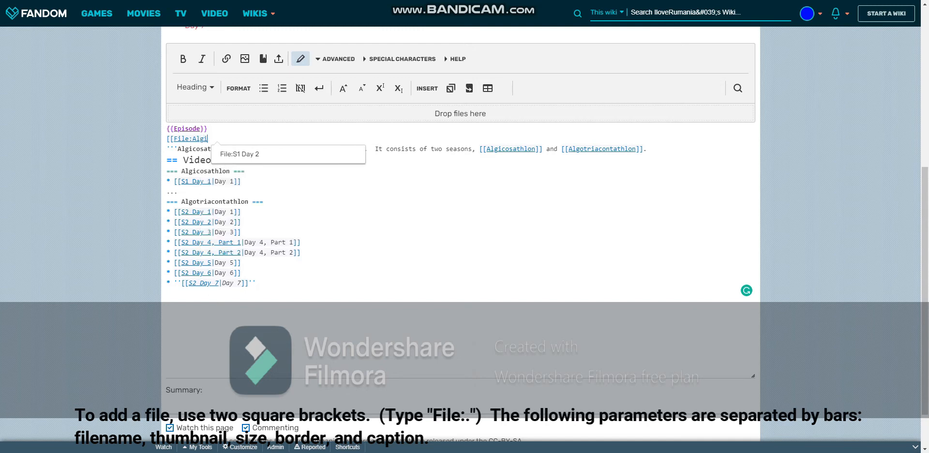
key("BackSpace")
key("BackSpace")
key("BackSpace")
key("BackSpace")
type("S1 Day 2")
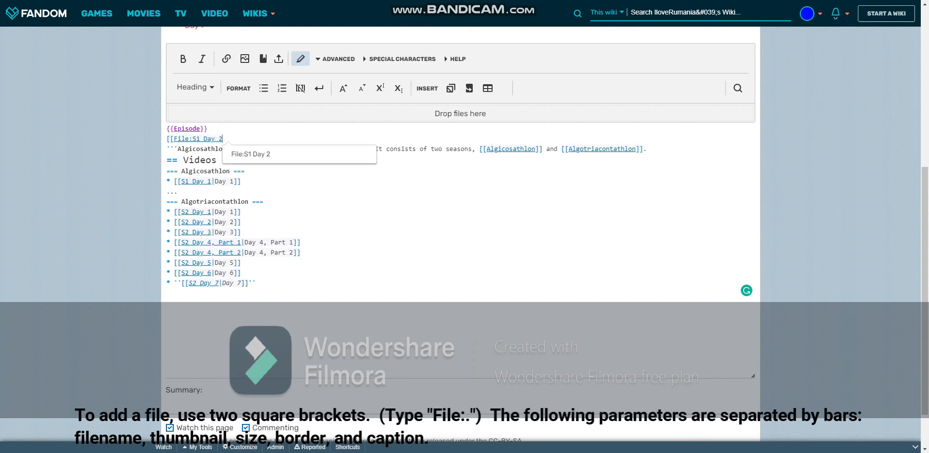
Complete the S1 Day 2 file embed as a thumb with the caption "The video for Season 1, Day 2"
type("]]")
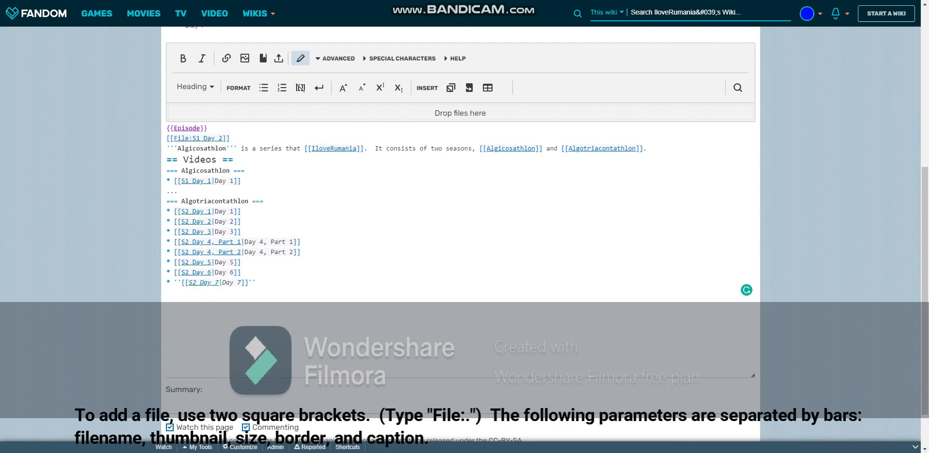
scroll(460, 206, "up", 2)
key("BackSpace")
key("BackSpace")
type("|th")
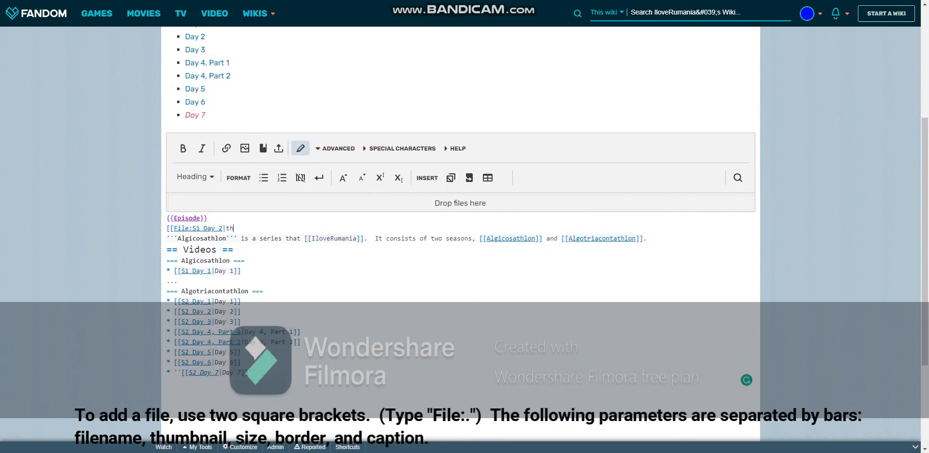
type("umb|The video for Season ")
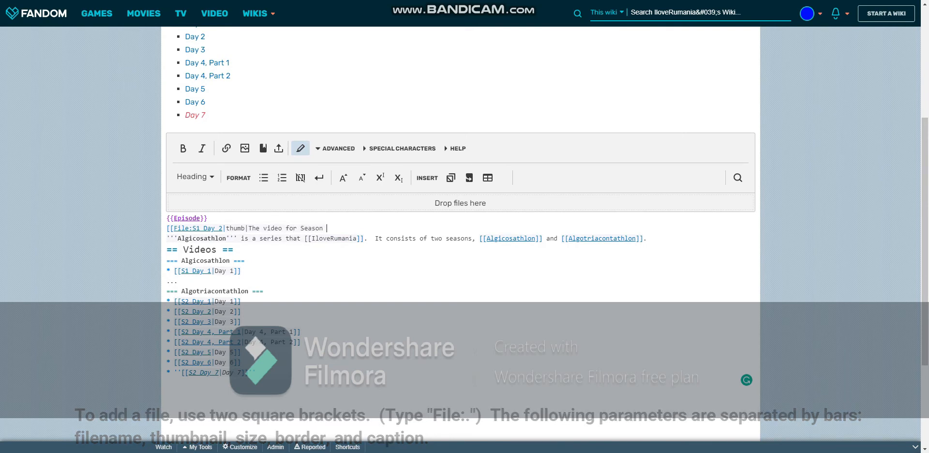
type("1, Day 2]]")
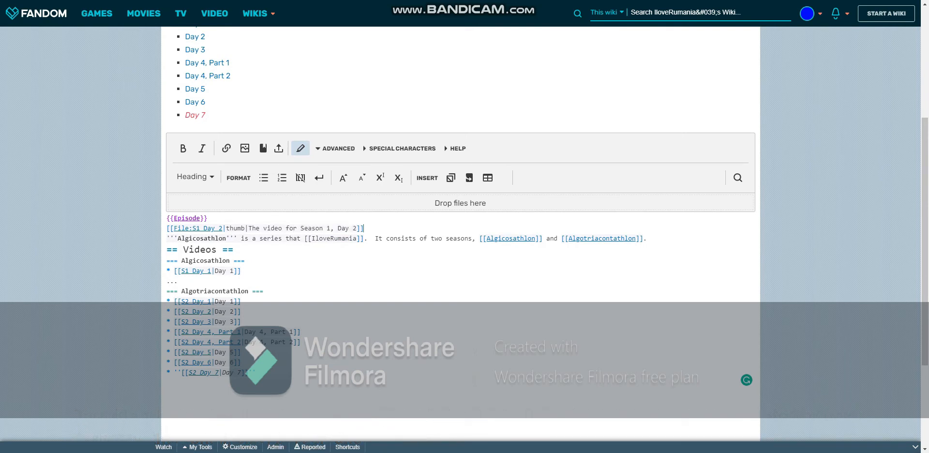
Preview the page and try opening the embedded video, choosing to stay on the editing page
scroll(255, 339, "down", 3)
left_click(252, 402)
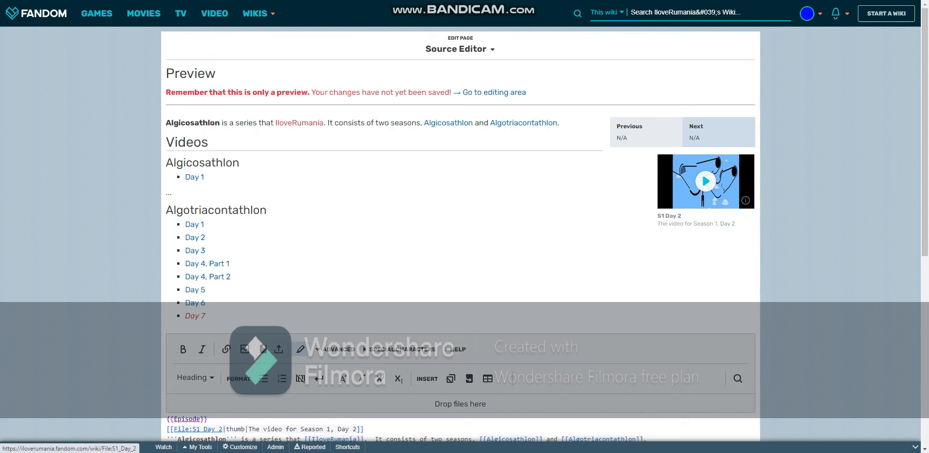
left_click(705, 181)
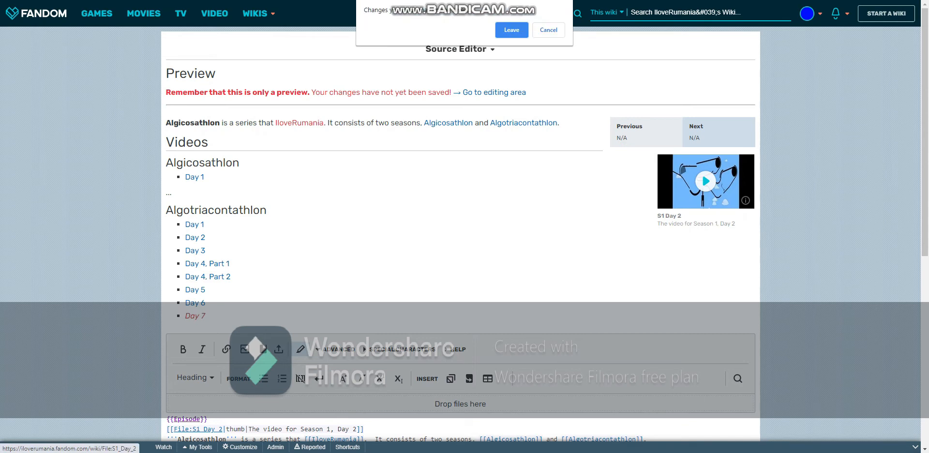
left_click(548, 30)
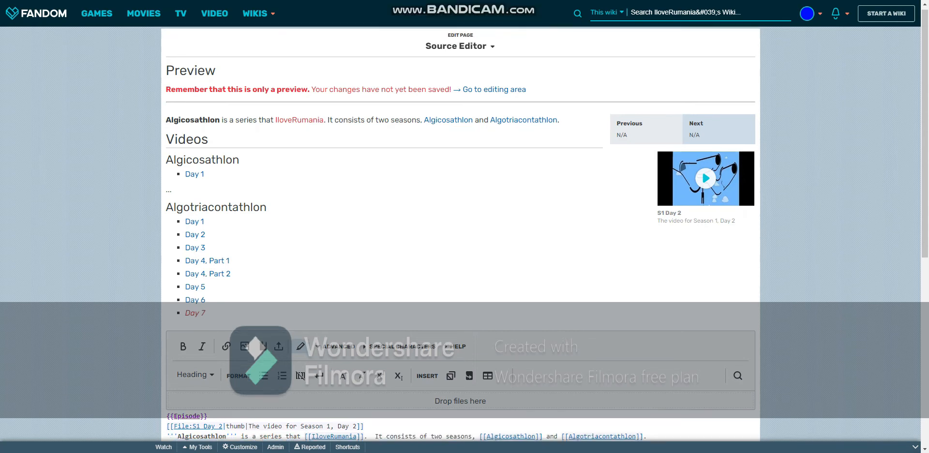
Insert the navbox template {{Algicosathlon}} on a new line after the last video bullet, and preview the page
scroll(459, 232, "down", 4)
scroll(460, 232, "down", 3)
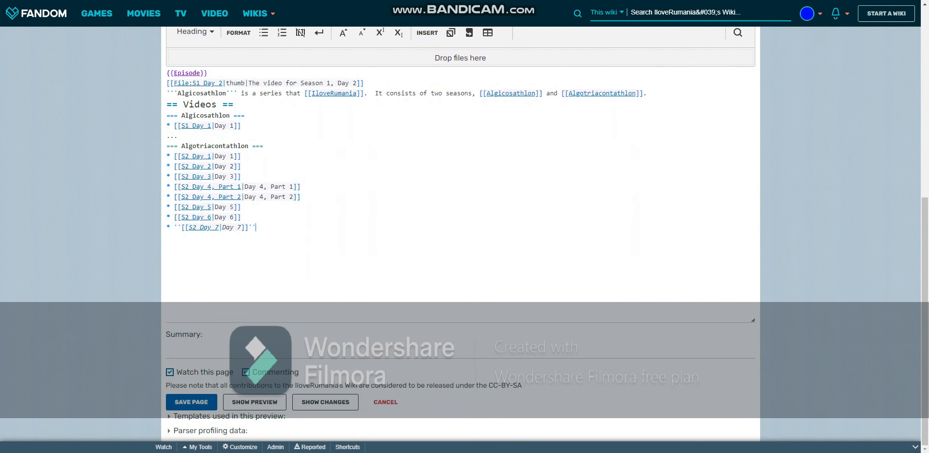
key("Return")
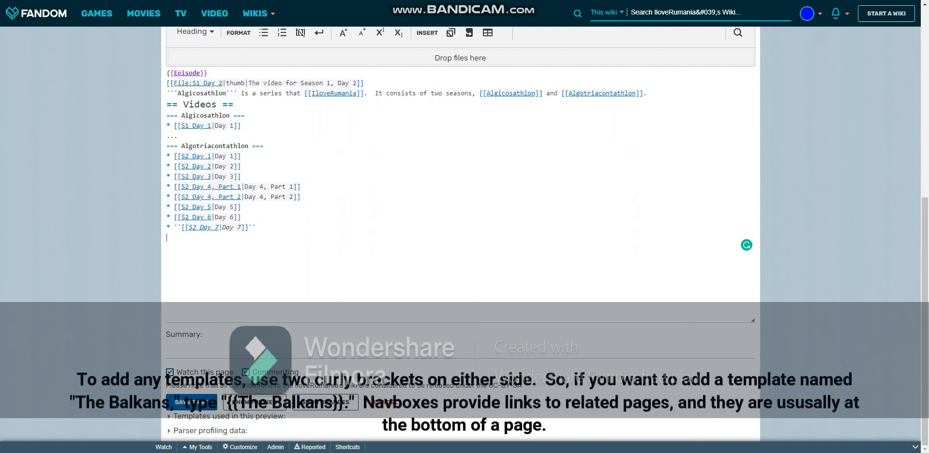
type("{{Algicosa")
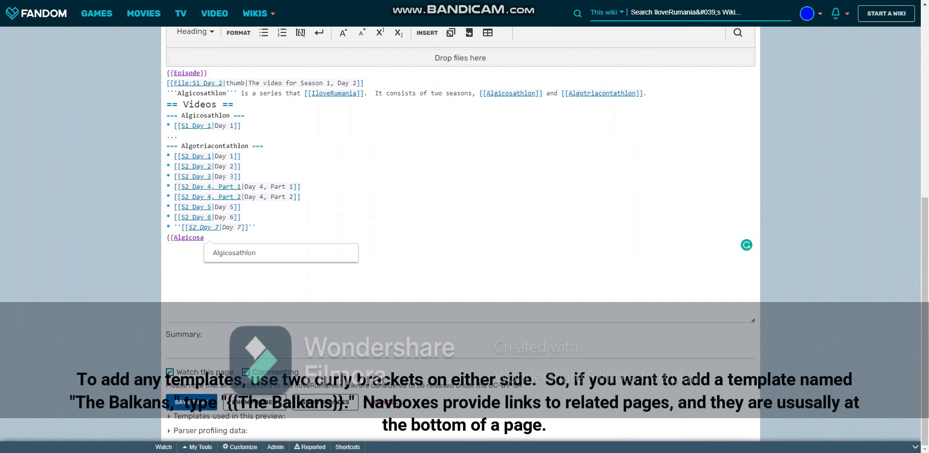
key("Return")
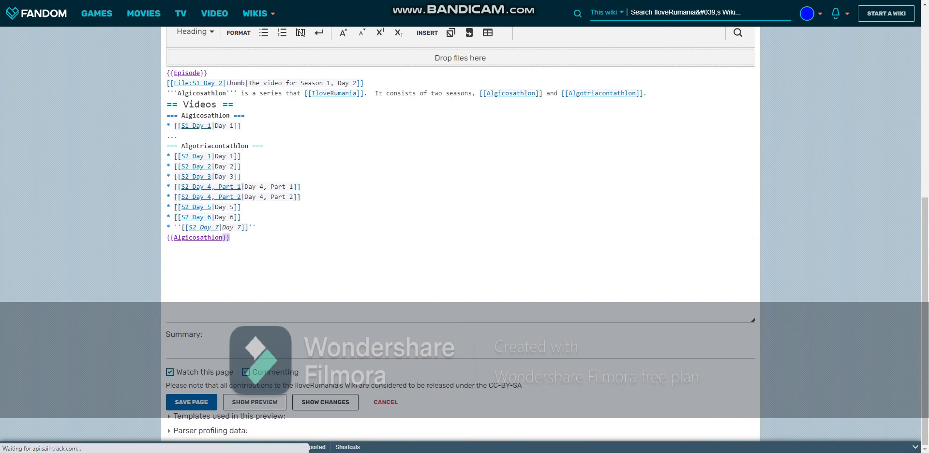
scroll(460, 232, "down", 2)
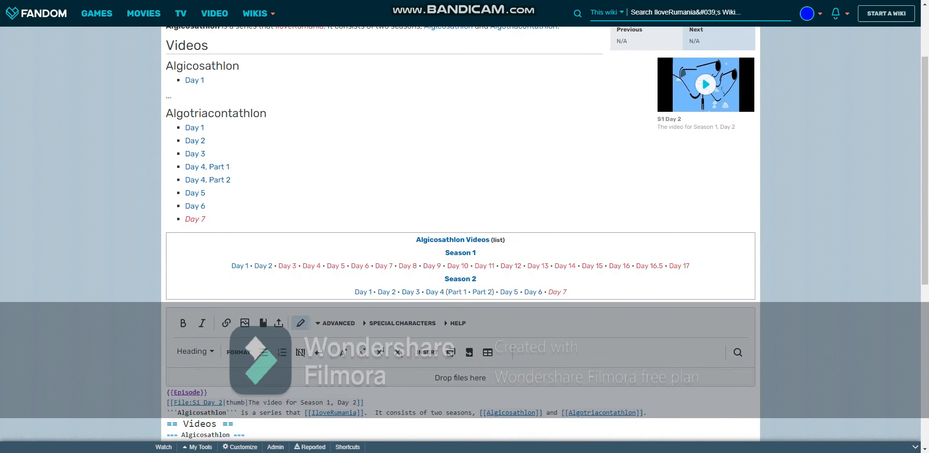
scroll(460, 232, "up", 2)
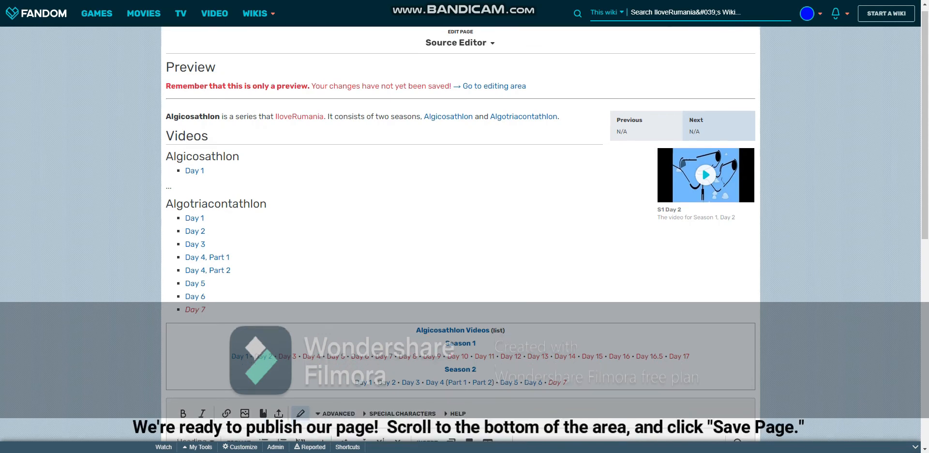
Save the page to publish the article and look over the published result
scroll(460, 233, "down", 8)
scroll(460, 232, "down", 1)
left_click(191, 402)
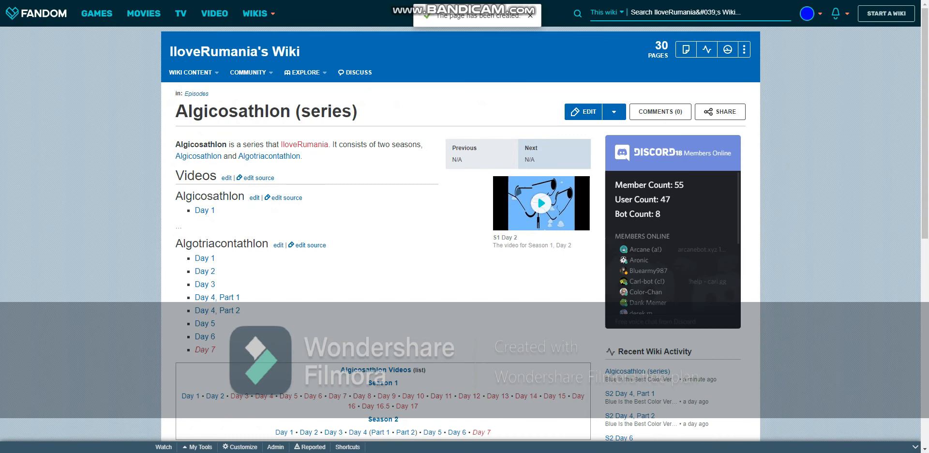
scroll(459, 242, "down", 2)
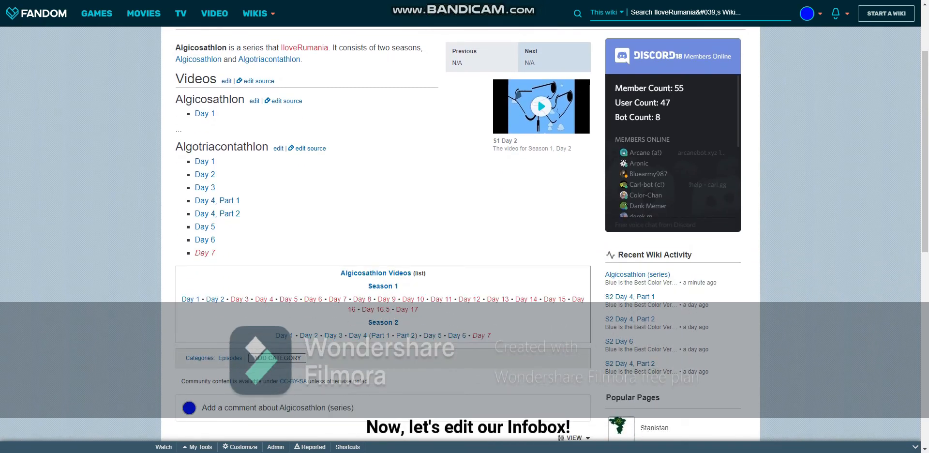
Reopen the article for editing in the visual editor and open the Episode infobox template's parameters
scroll(460, 241, "up", 2)
left_click(613, 111)
left_click(599, 132)
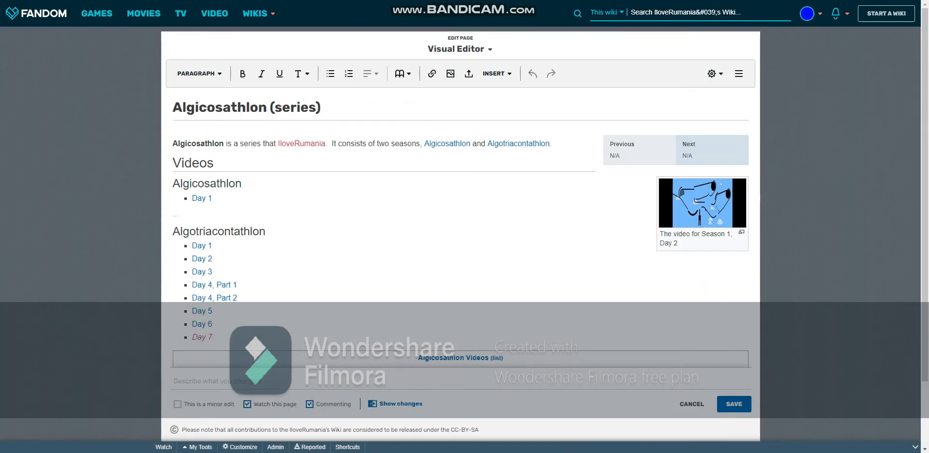
left_click(713, 190)
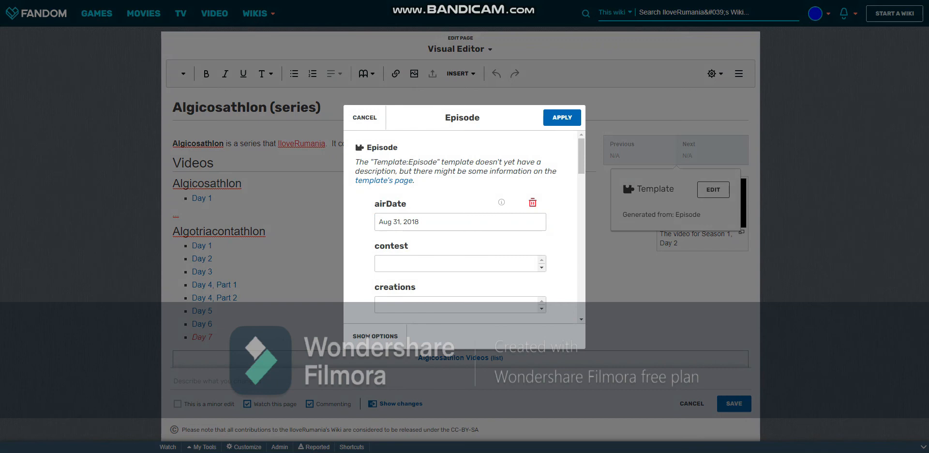
Enter "Race to the Bowl" as the contest parameter of the Episode template
left_click(435, 221)
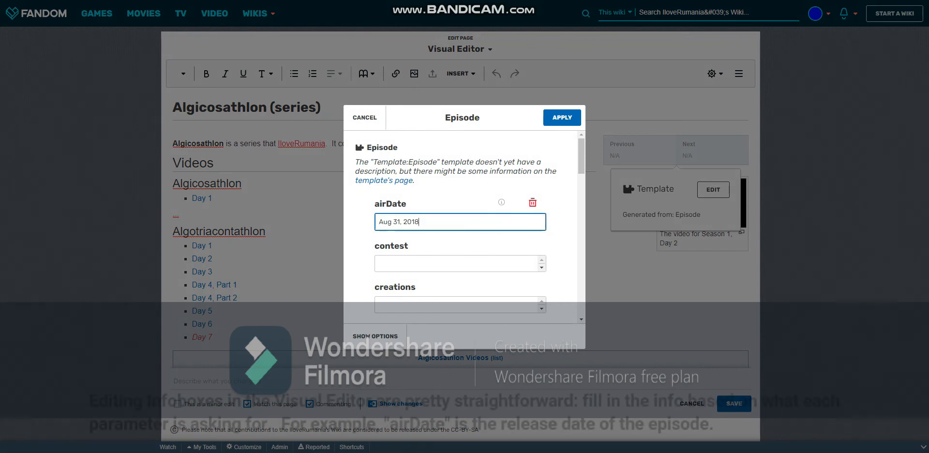
scroll(460, 226, "down", 1)
left_click(454, 216)
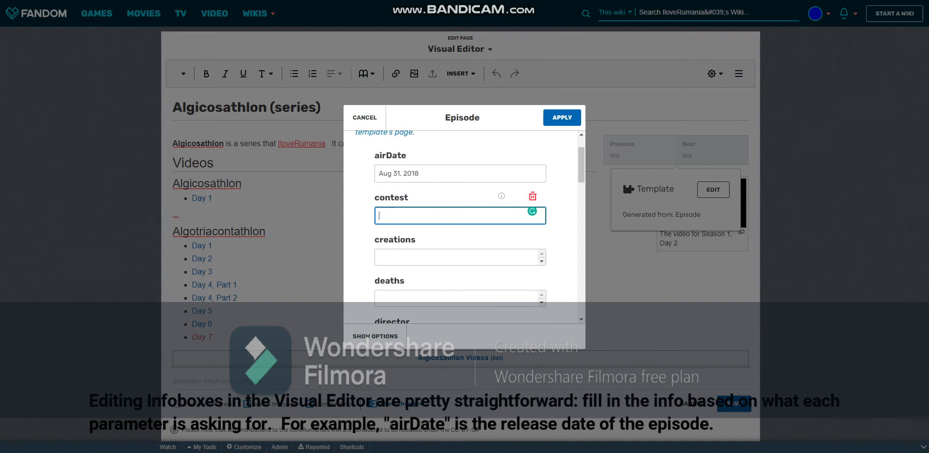
type("Race to the Bowl")
Leave creations, deaths and director blank and enter the link [[Maroon]] as the eliminated parameter
left_click(455, 257)
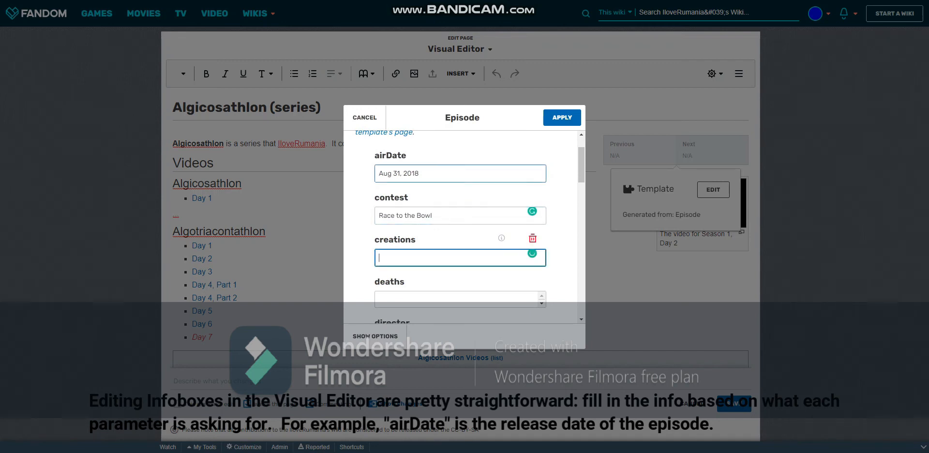
scroll(455, 257, "down", 1)
left_click(454, 250)
scroll(454, 250, "down", 1)
left_click(454, 244)
scroll(454, 244, "down", 1)
left_click(455, 239)
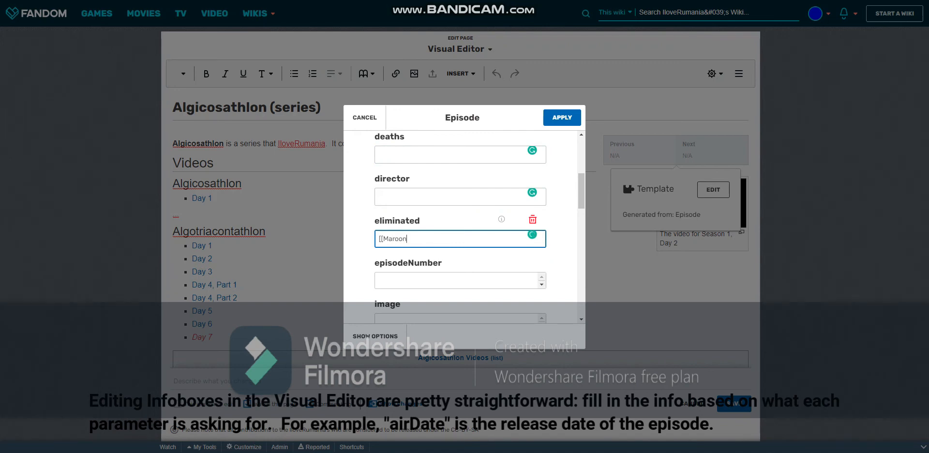
Leave the episode number blank and set the image parameter to "S1 Day 2"
left_click(455, 281)
scroll(454, 280, "down", 5)
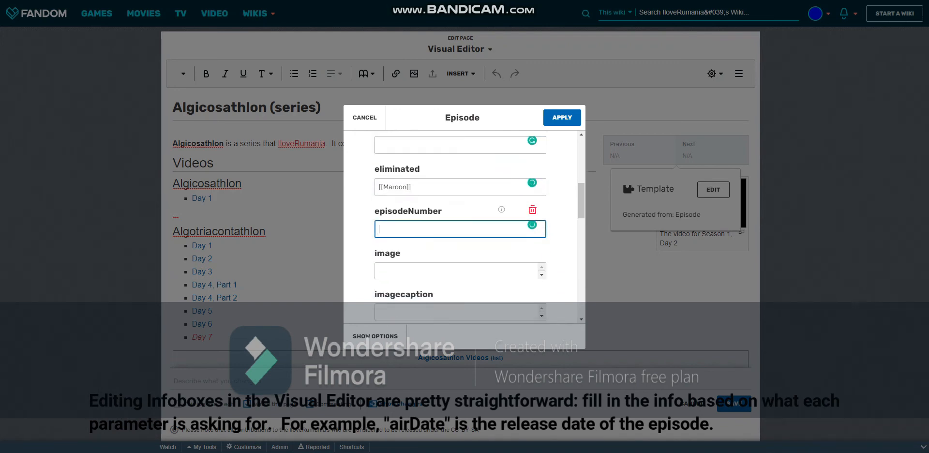
scroll(454, 274, "up", 4)
left_click(454, 274)
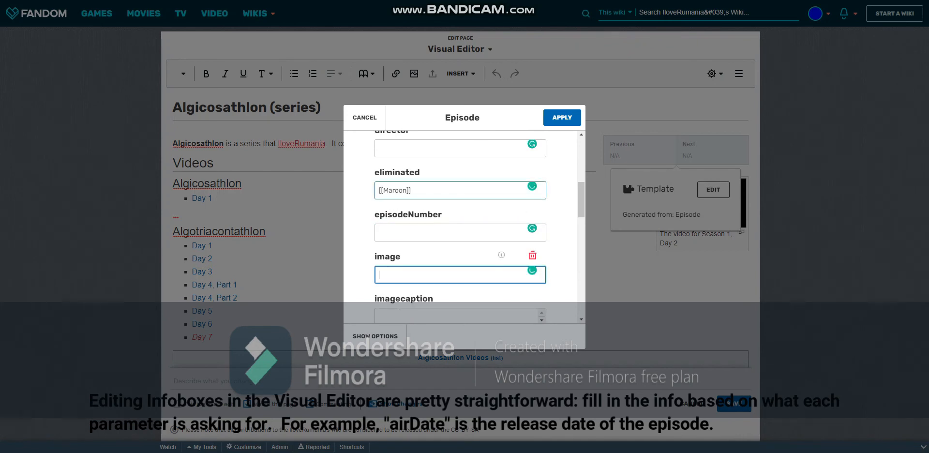
scroll(455, 274, "down", 1)
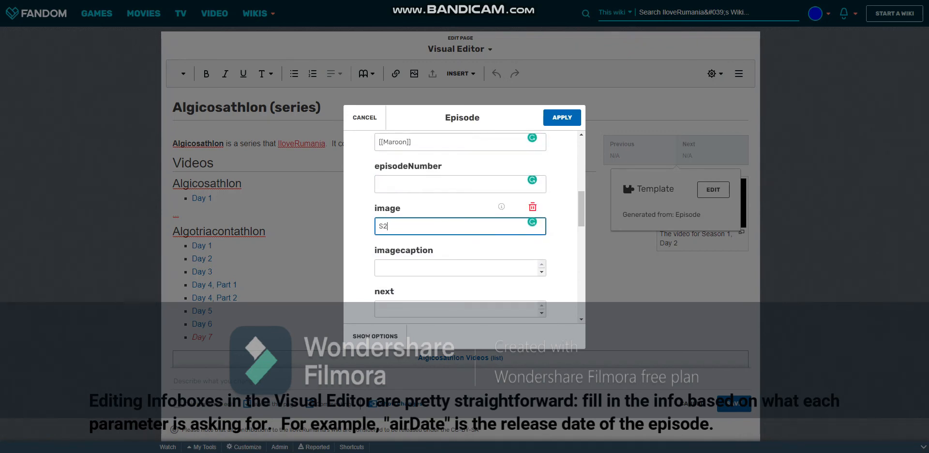
key("BackSpace")
key("BackSpace")
type("Day 2")
key("Tab")
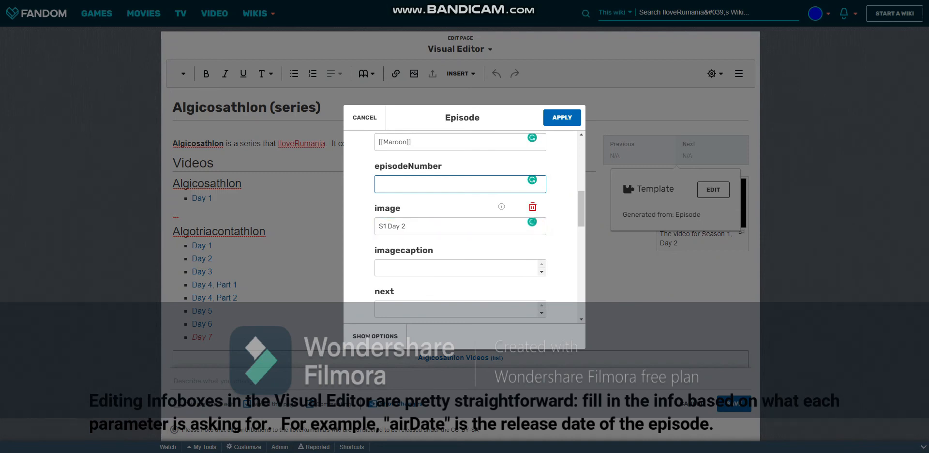
Set the image caption to "The video for [[S1 Day 2|season 1, day 2]]"
left_click(454, 226)
key("Tab")
key("Tab")
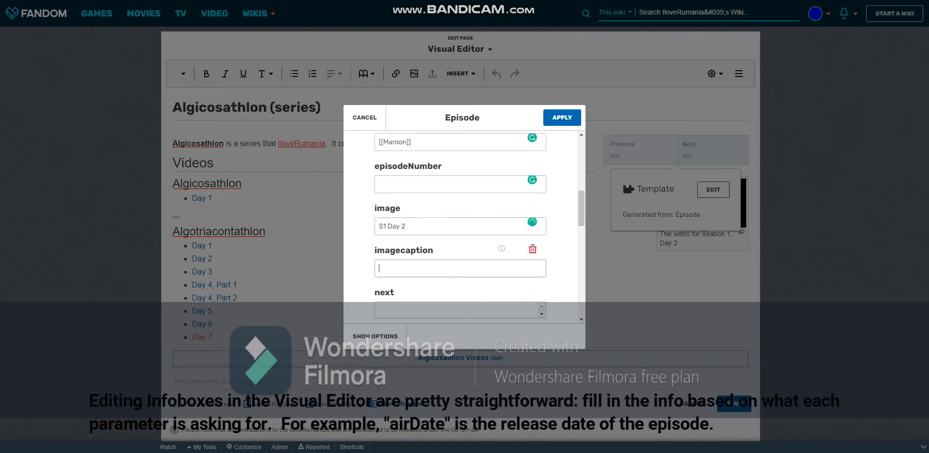
type("The video for")
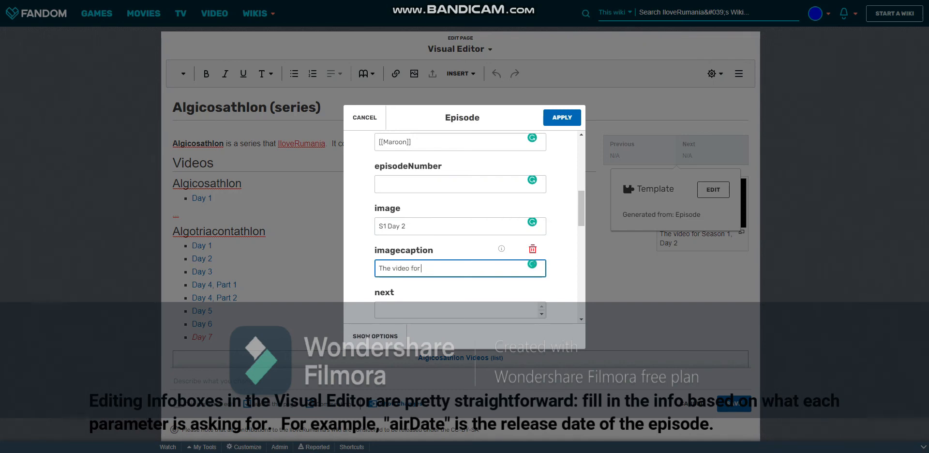
type(" {{s2 Day 1|season 1, day 2")
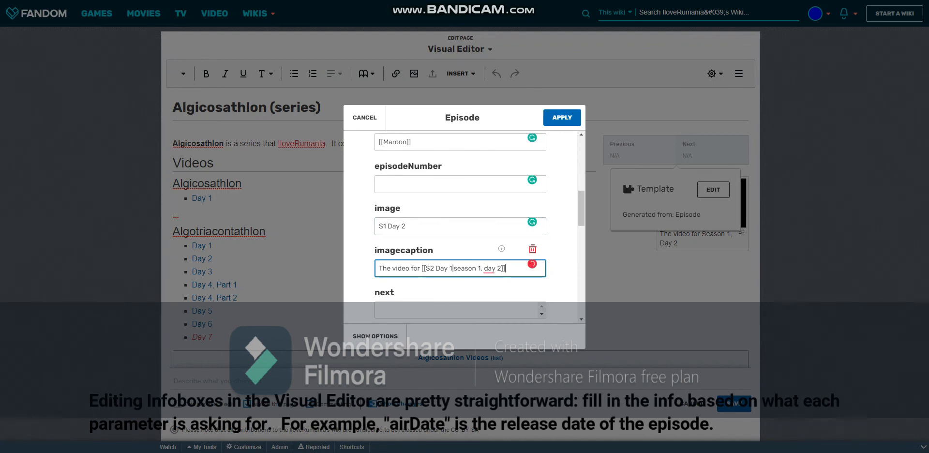
key("BackSpace")
type("1")
key("BackSpace")
type("2")
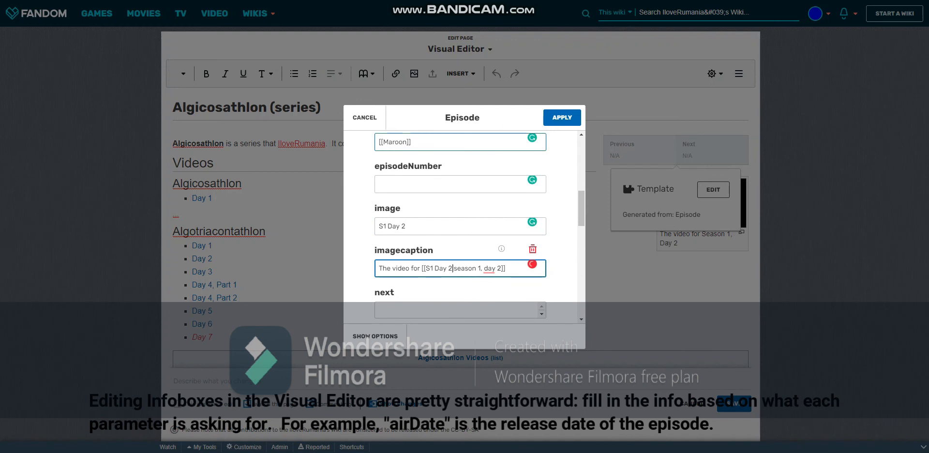
Enter the link [[Algotriacontathlon]] as the next parameter of the Episode template
scroll(461, 228, "down", 1)
left_click(457, 261)
scroll(457, 262, "down", 1)
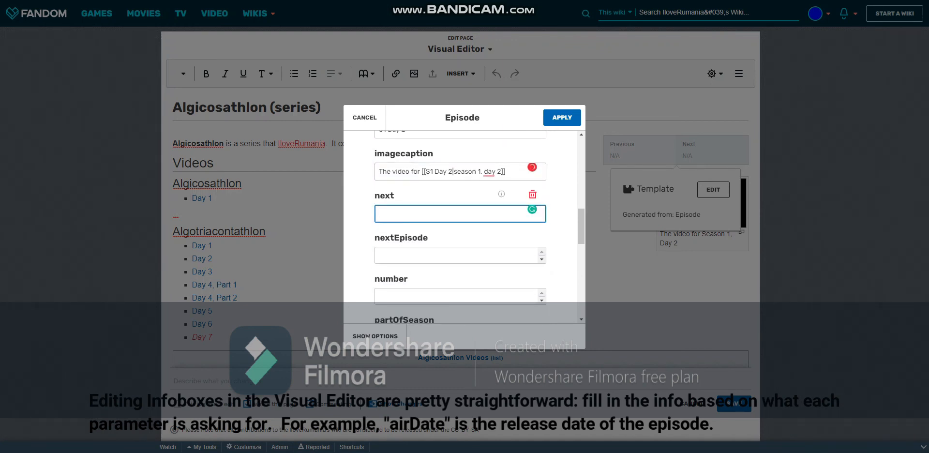
type("[[Algotriacontathlon")
Leave the parameters from nextEpisode through rejoined blank and set the season to 1
left_click(457, 255)
scroll(457, 255, "down", 2)
left_click(458, 201)
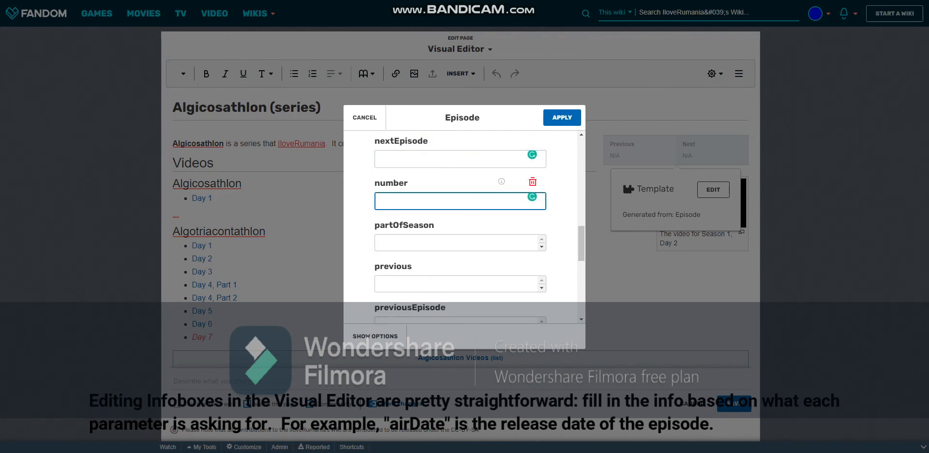
scroll(457, 207, "up", 1)
scroll(457, 207, "down", 1)
left_click(458, 242)
scroll(457, 242, "down", 1)
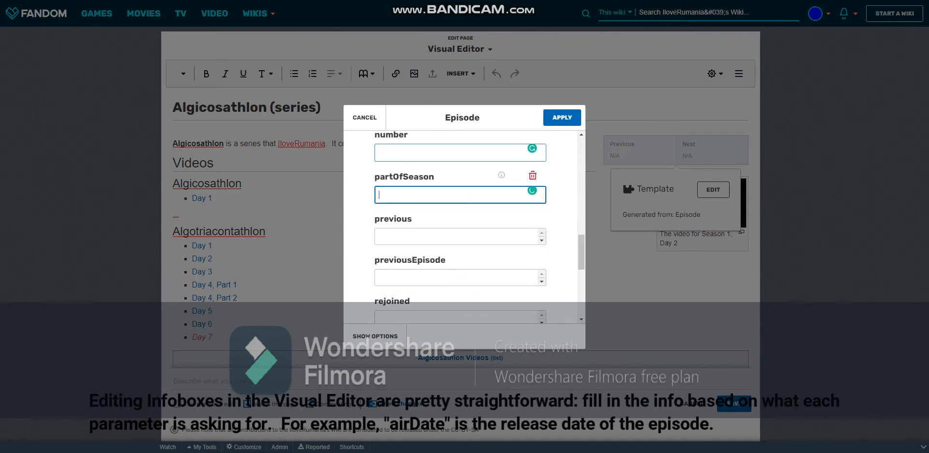
left_click(458, 236)
left_click(457, 278)
scroll(457, 278, "down", 2)
left_click(457, 224)
left_click(457, 266)
left_click(458, 224)
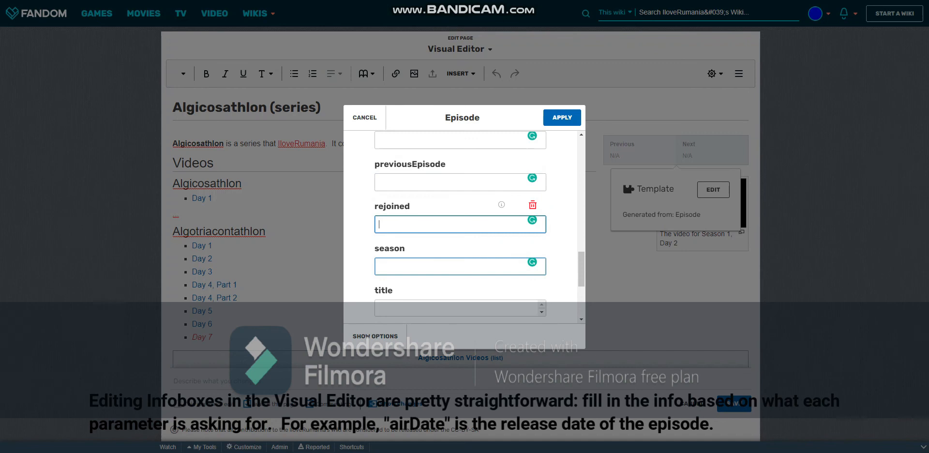
left_click(457, 266)
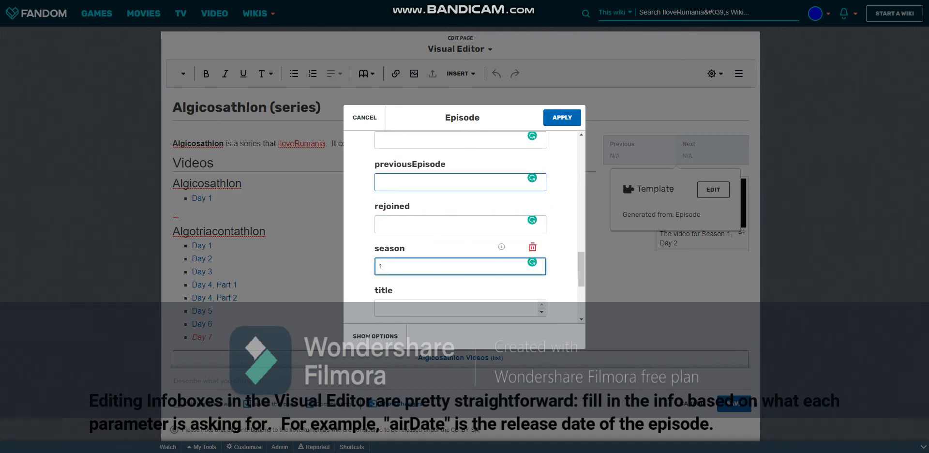
Set the title to "Algicosathlon", leave wars, writer and youtube blank, and apply the Episode template changes
left_click(457, 308)
scroll(457, 308, "down", 1)
type("A")
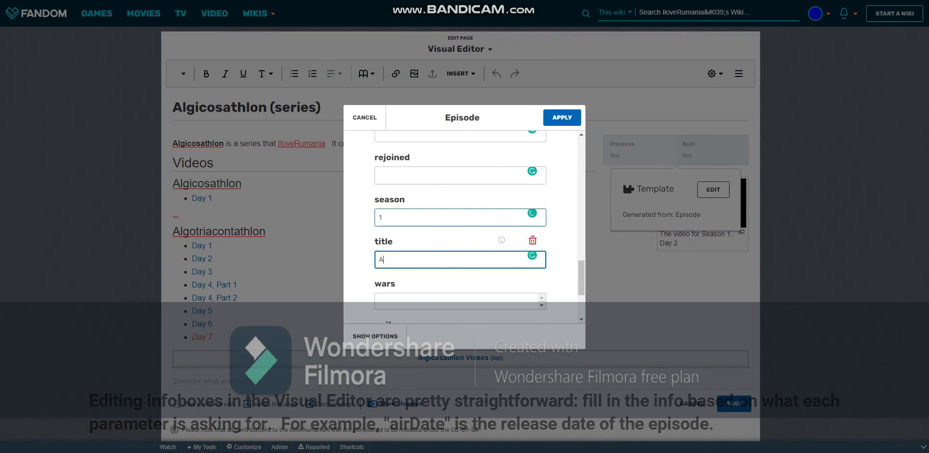
type("lgicosathlon")
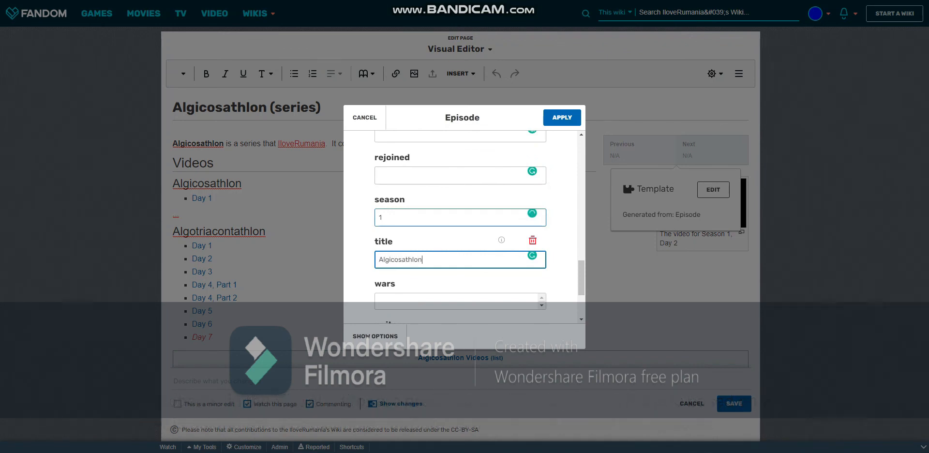
key("Tab")
key("Tab")
key("Tab")
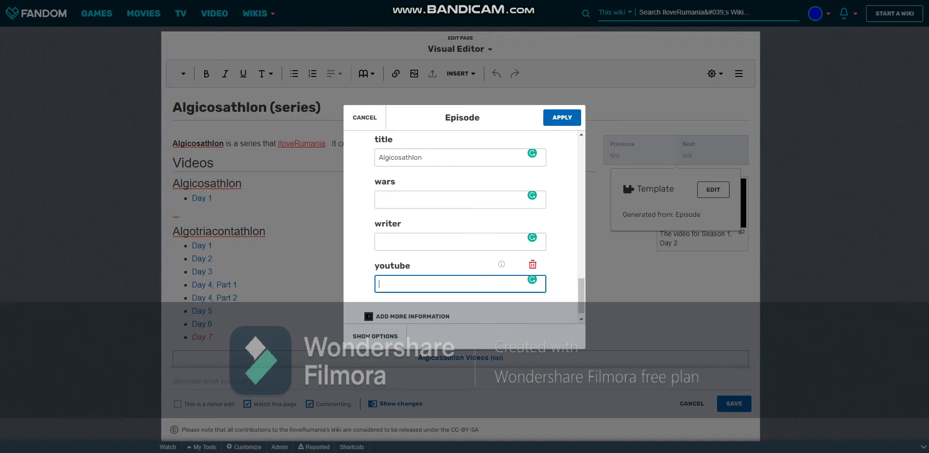
left_click(561, 118)
Delete the standalone video thumbnail captioned "The video for Season 1, Day 2" below the infobox
scroll(460, 197, "down", 1)
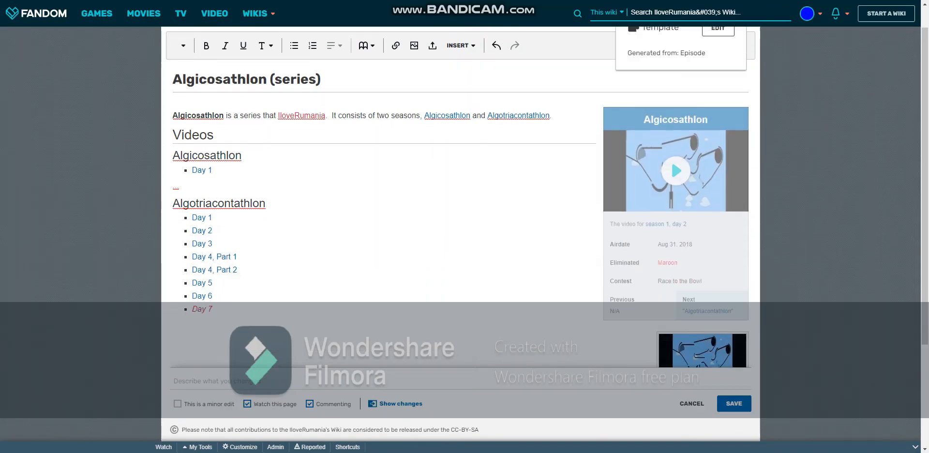
scroll(460, 196, "down", 1)
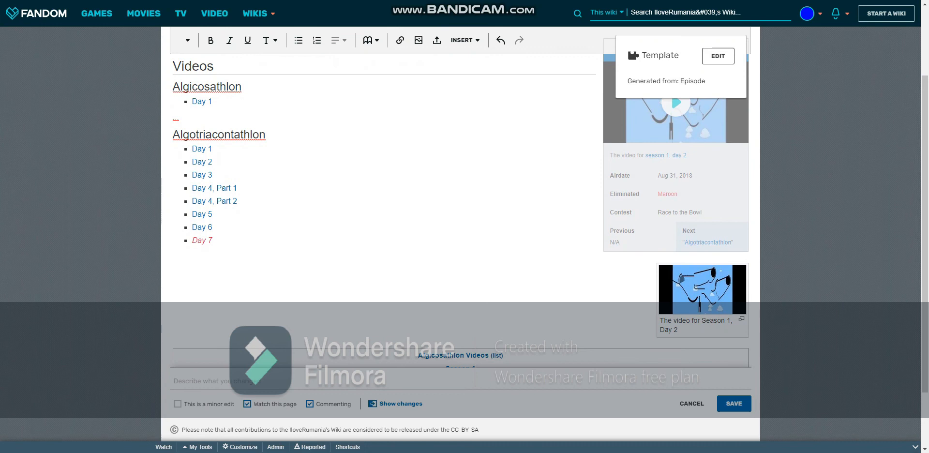
left_click(658, 314)
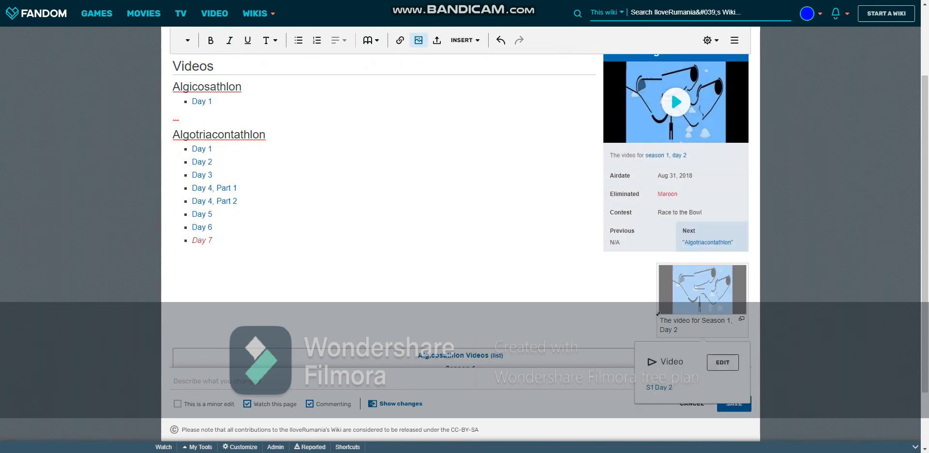
key("Delete")
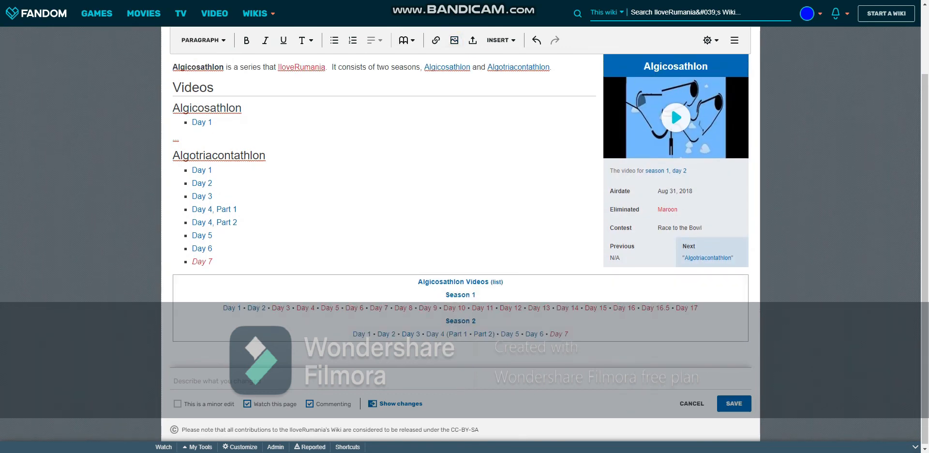
Save the edited article and look over the published page with its infobox and navbox
left_click(671, 188)
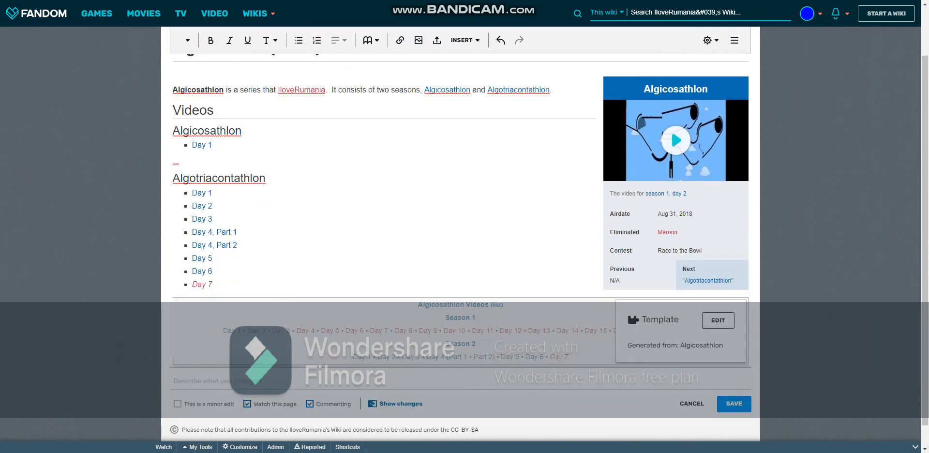
left_click(733, 404)
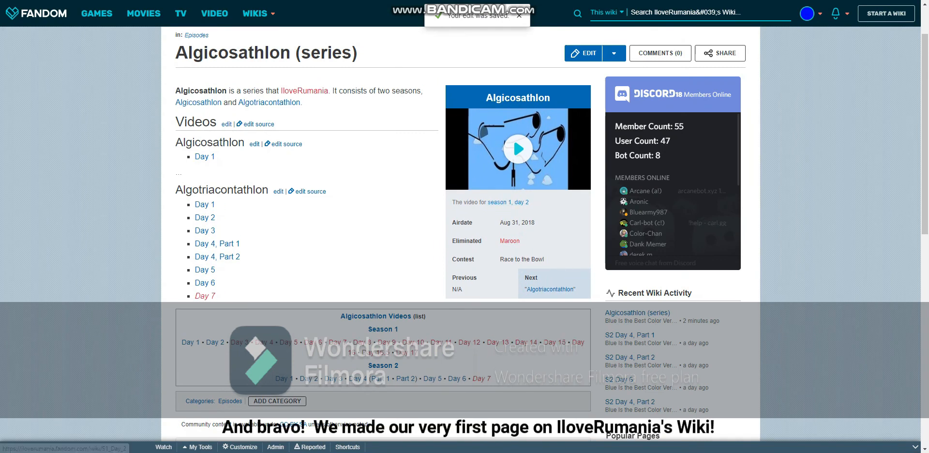
scroll(512, 123, "down", 2)
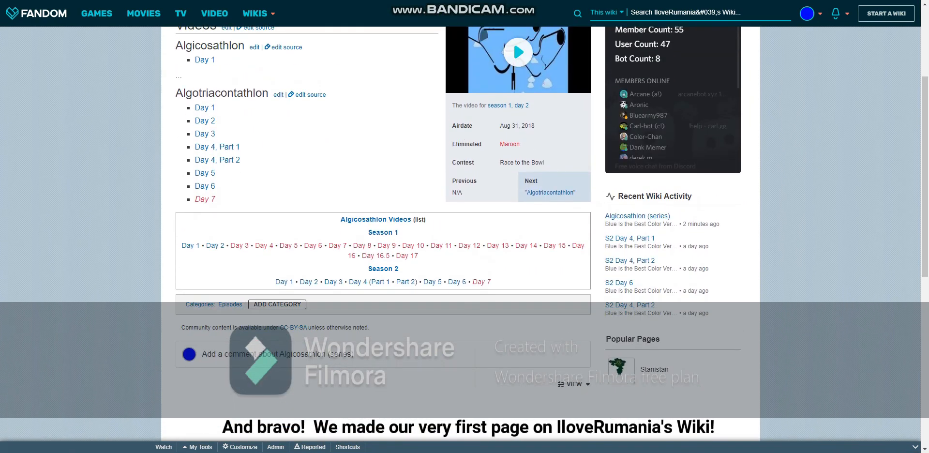
scroll(564, 122, "up", 2)
right_click(564, 122)
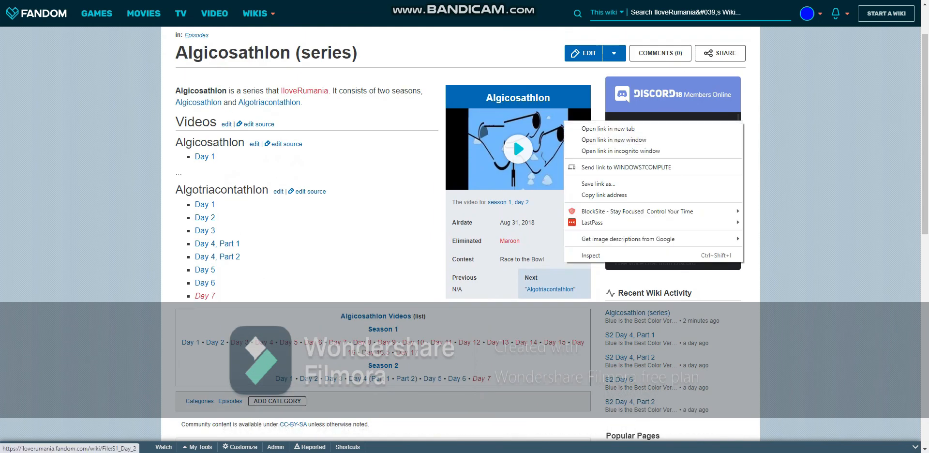
Open your own user profile page and look over the user page and badges
left_click(807, 13)
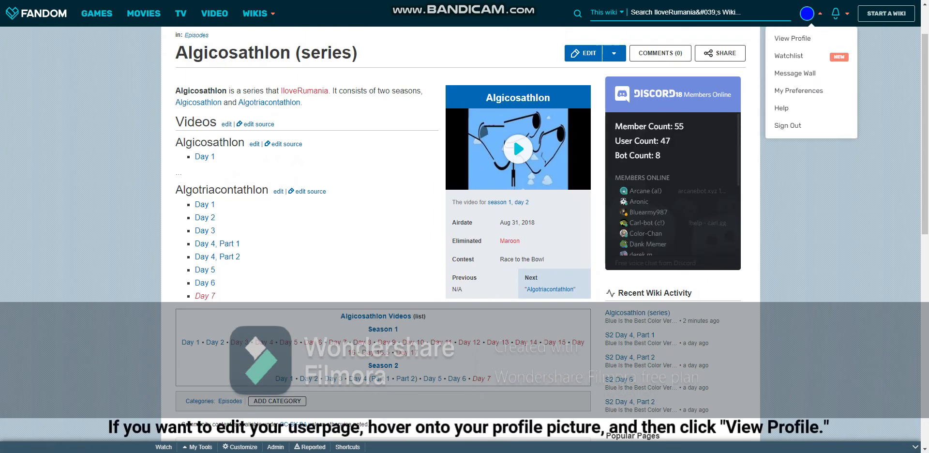
left_click(792, 39)
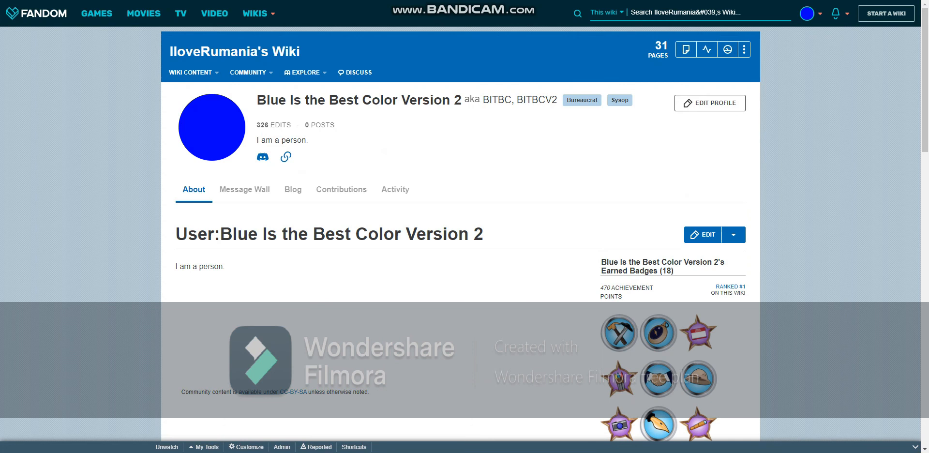
scroll(465, 232, "down", 5)
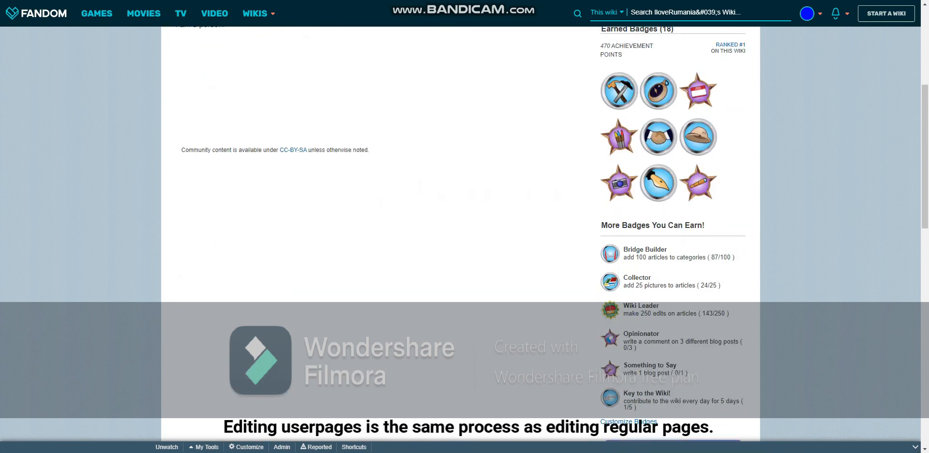
scroll(465, 233, "up", 4)
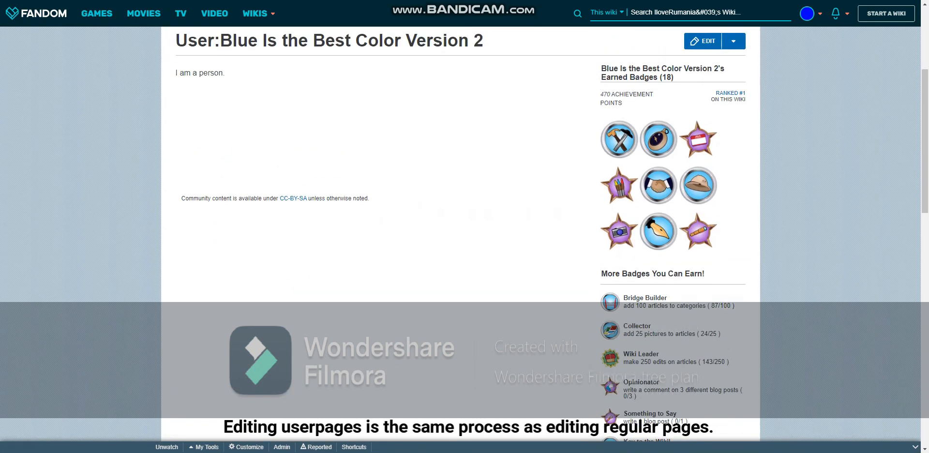
View the profile's user contributions, followed by the wiki's Recent changes page
left_click(703, 186)
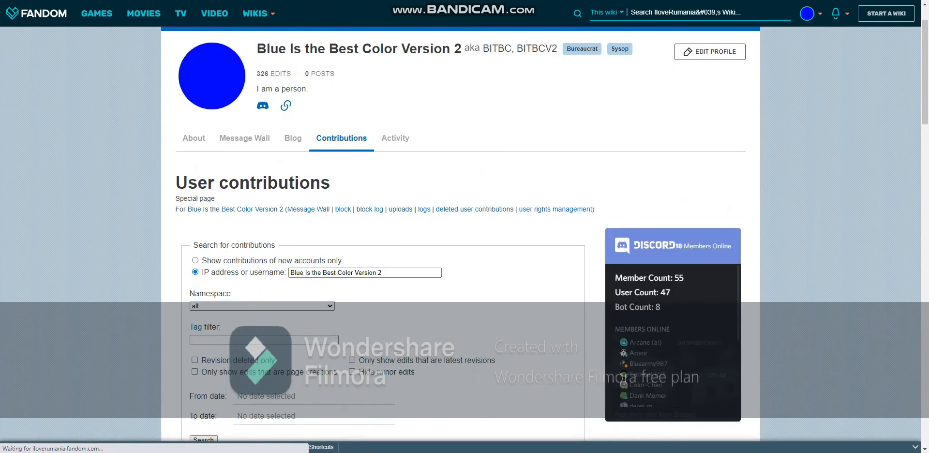
scroll(461, 232, "up", 5)
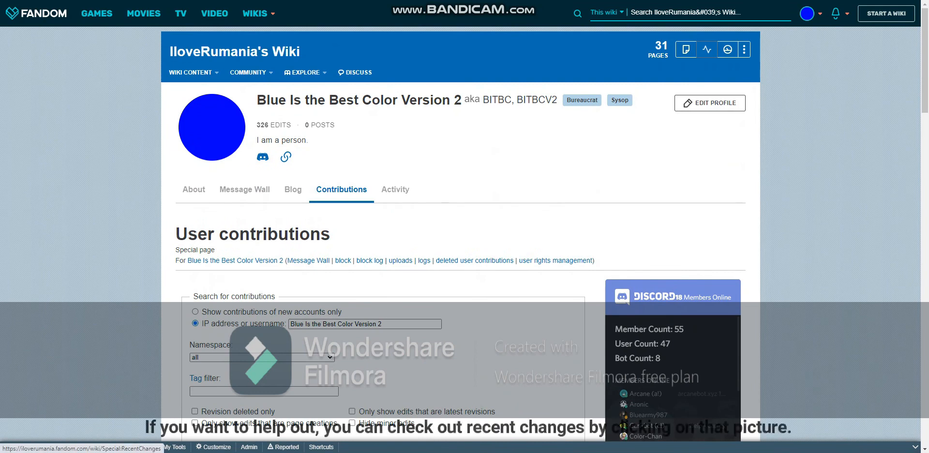
left_click(707, 49)
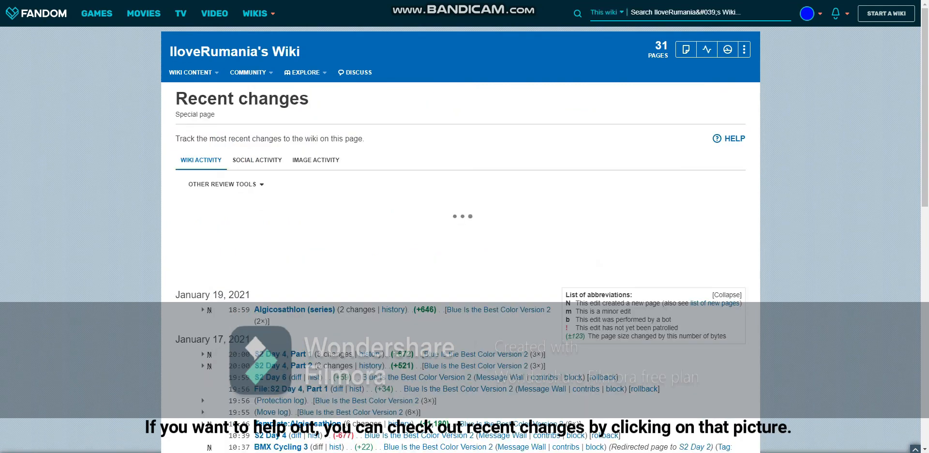
Try to open the wiki's address iloverumania.fandom.com/wiki/Special: without a specific page name
left_click(686, 12)
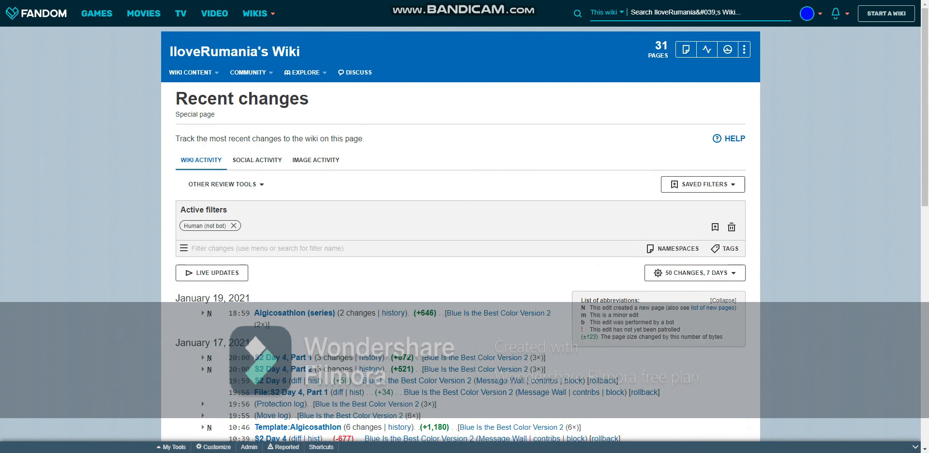
type("Special:")
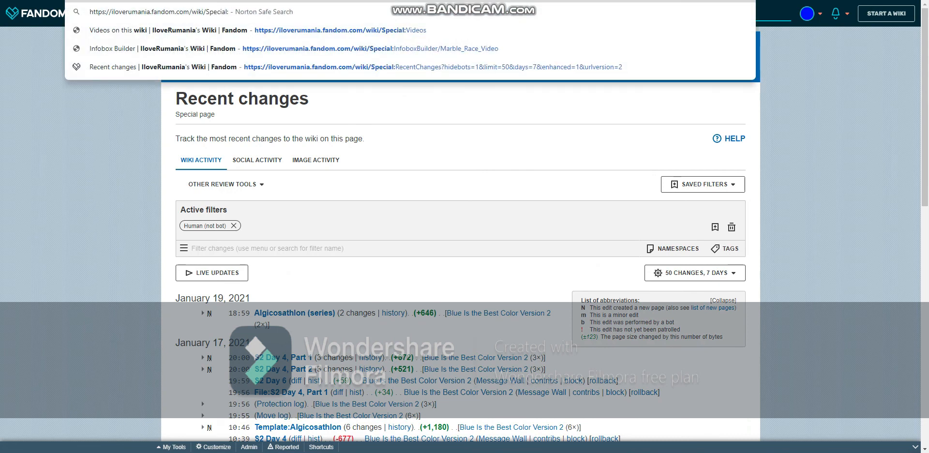
key("Return")
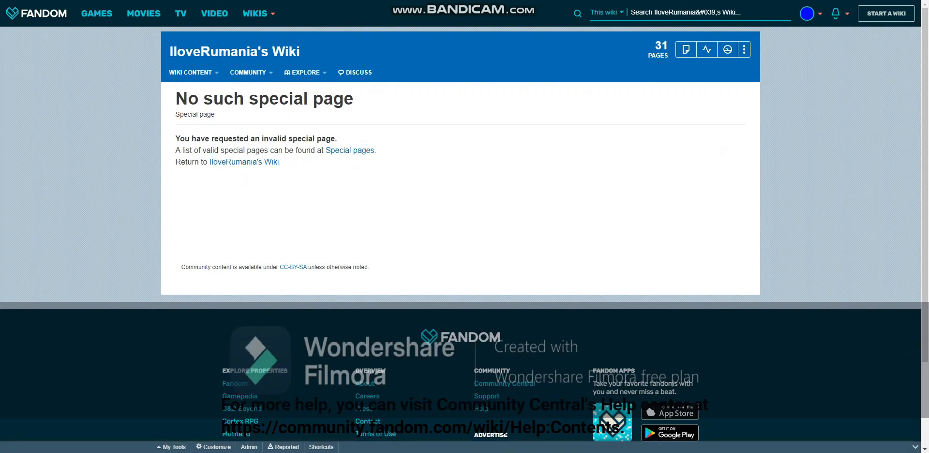
Open Community Central's Help:Contents page and look through its help categories, frequently asked questions, and contact, forum and Fandom University links
key("ctrl+l")
key("Return")
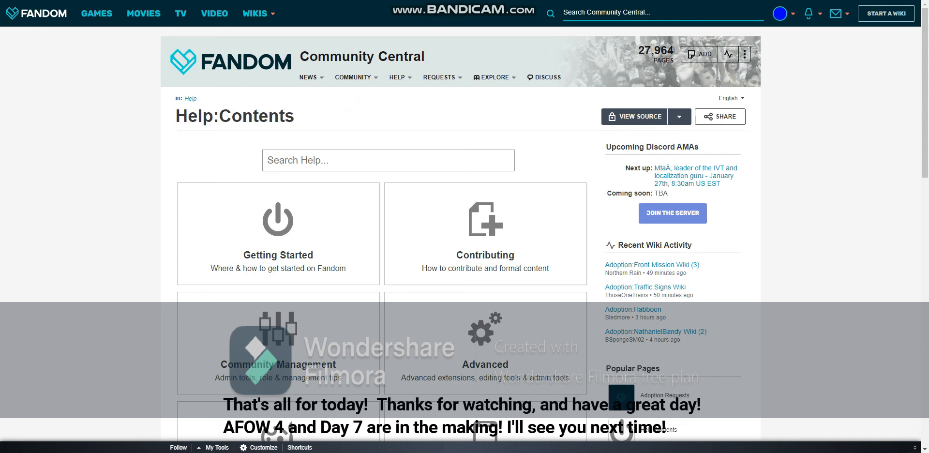
scroll(460, 232, "down", 4)
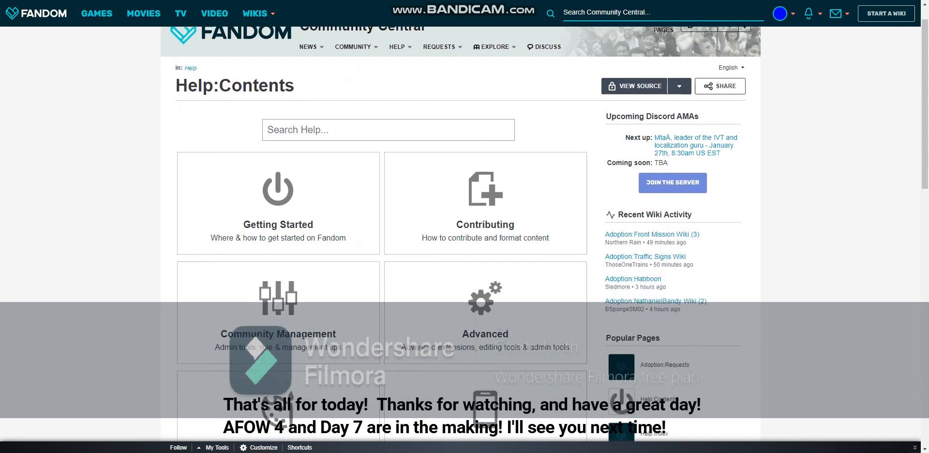
scroll(459, 232, "down", 1)
scroll(460, 232, "up", 2)
scroll(460, 232, "down", 1)
scroll(435, 116, "down", 6)
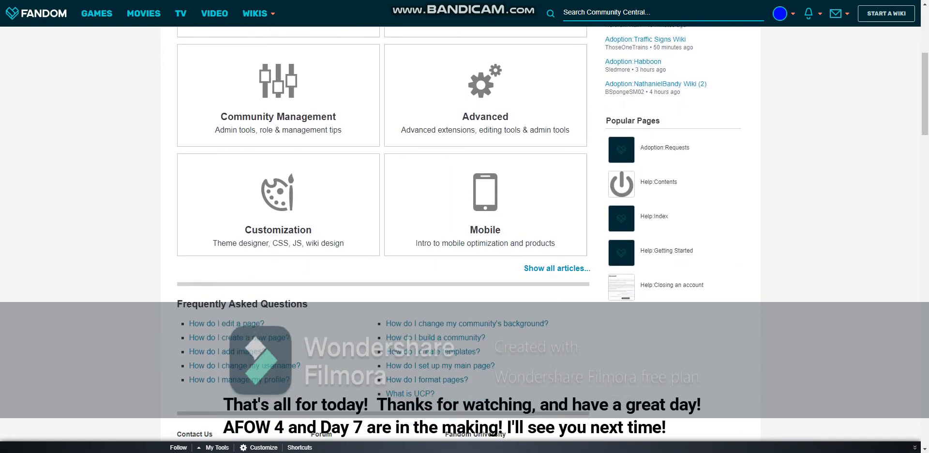
scroll(459, 232, "down", 2)
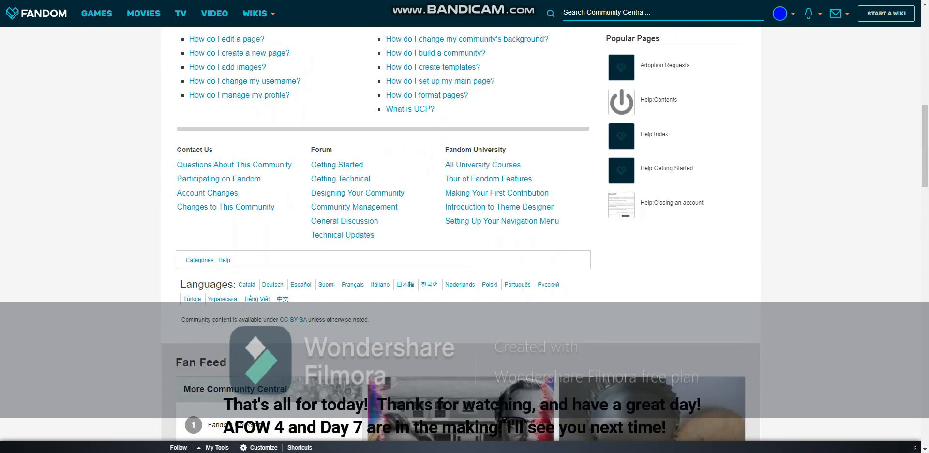
scroll(460, 232, "up", 6)
scroll(460, 232, "up", 4)
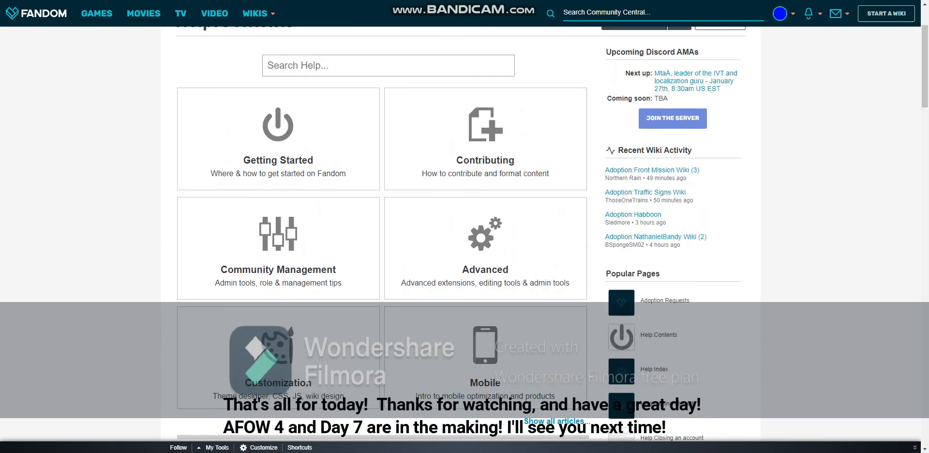
scroll(459, 232, "up", 3)
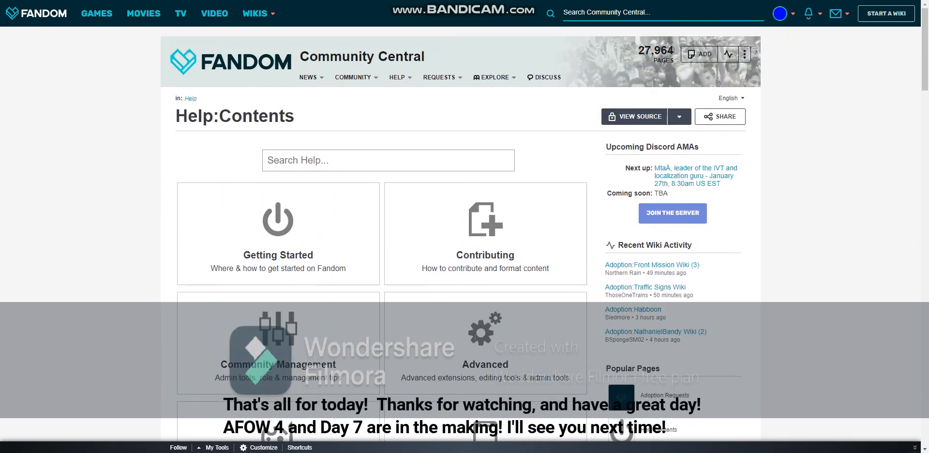